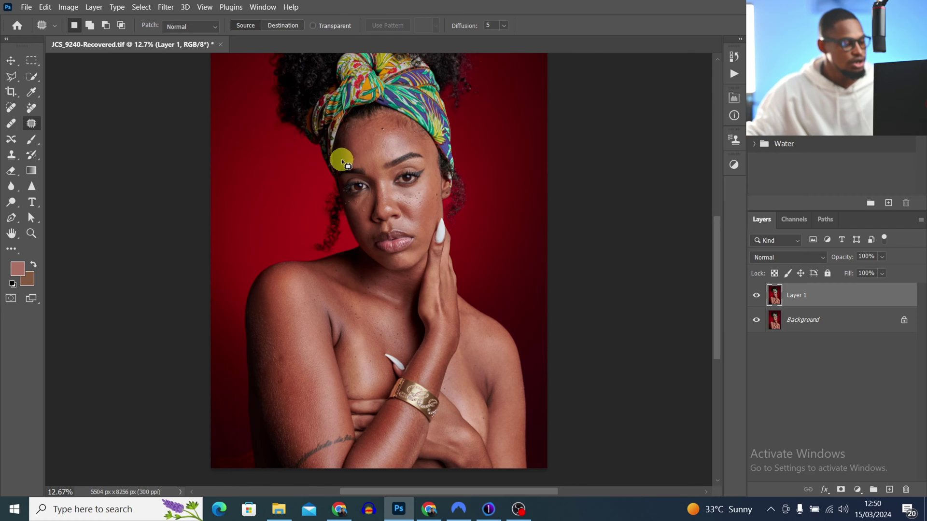
Patch the small blemishes on the upper forehead with nearby skin on Layer 1
{"action": "key", "text": "z"}
{"action": "left_click_drag", "start_coordinate": [389, 134], "coordinate": [393, 158]}
{"action": "key", "text": "j"}
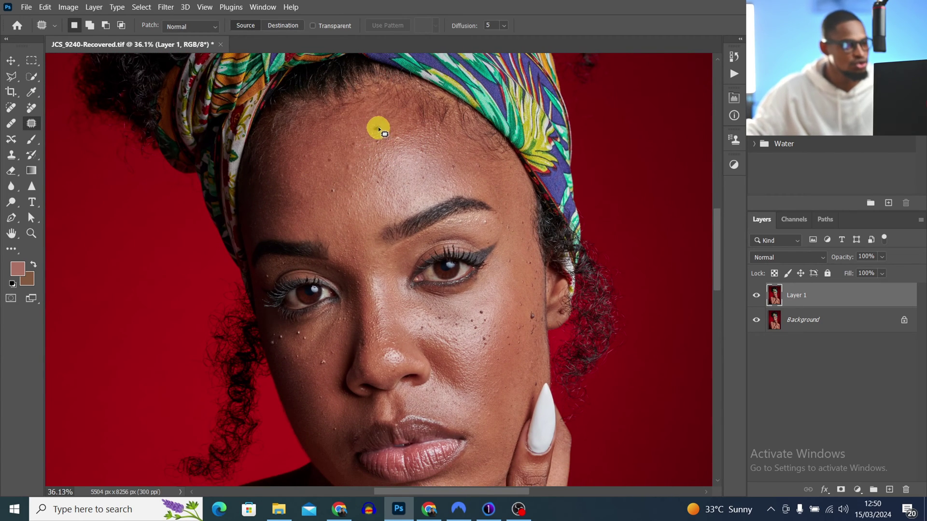
{"action": "left_click_drag", "start_coordinate": [386, 126], "coordinate": [378, 134]}
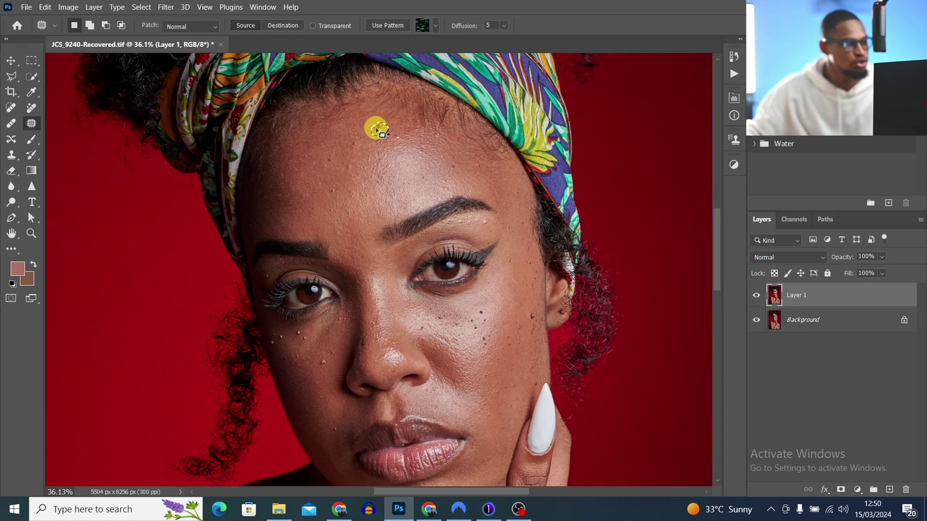
{"action": "key", "text": "ctrl+d"}
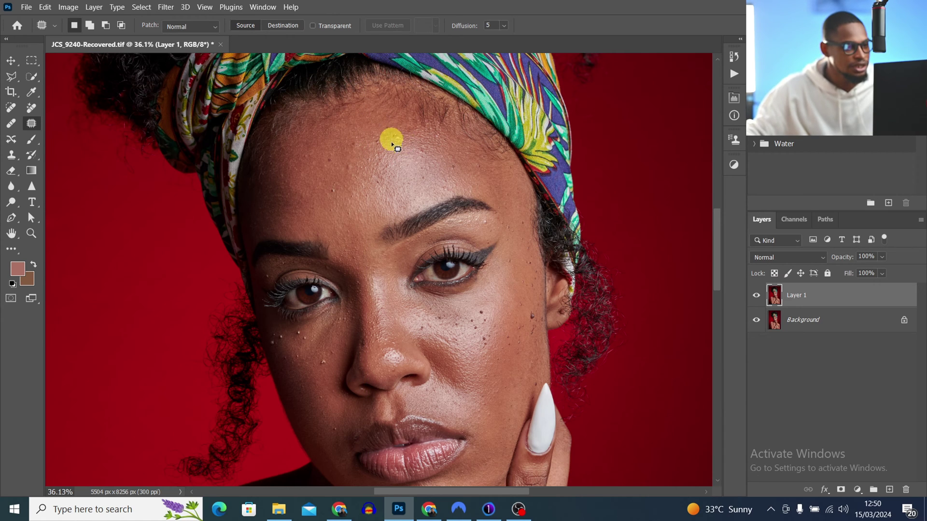
{"action": "left_click_drag", "start_coordinate": [400, 144], "coordinate": [401, 150]}
{"action": "key", "text": "ctrl+d"}
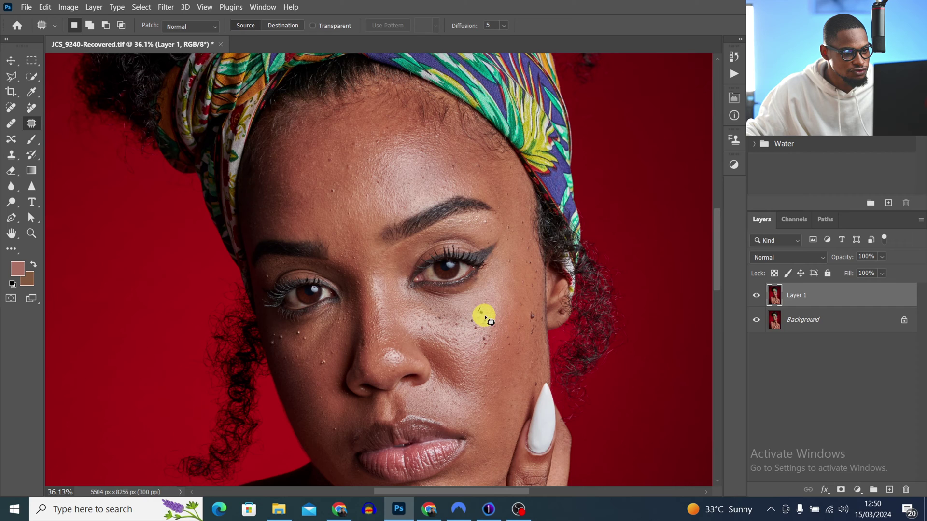
Patch the dark mole on the side of the cheek near the ear with clean neighbouring skin
{"action": "left_click", "coordinate": [497, 317]}
{"action": "left_click", "coordinate": [519, 309]}
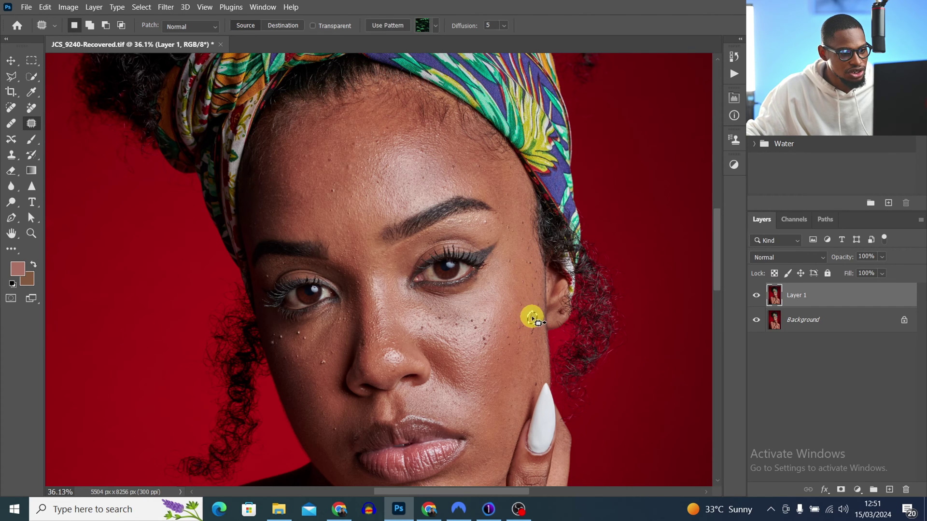
{"action": "left_click", "coordinate": [527, 337]}
{"action": "left_click_drag", "start_coordinate": [533, 310], "coordinate": [532, 333]}
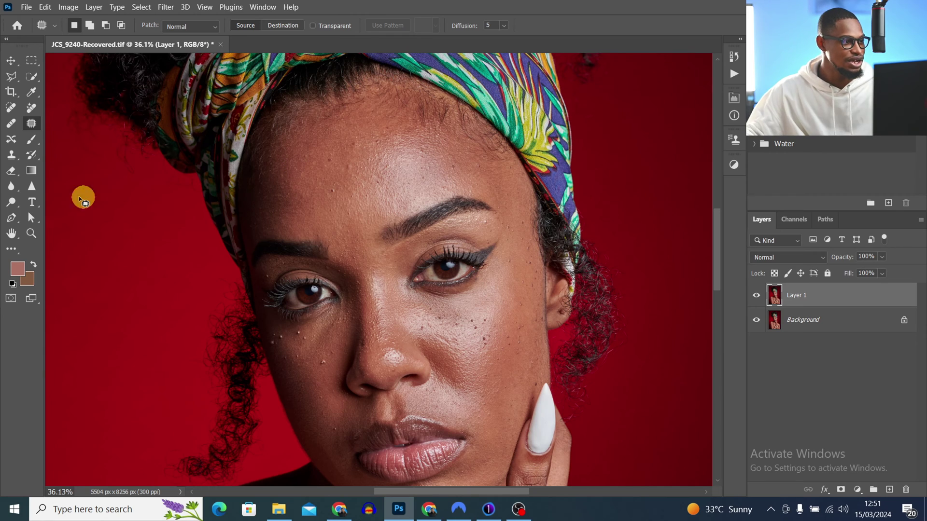
Try the Healing Brush and the Content-Aware Spot Healing Brush as retouching tools for the face
{"action": "left_click", "coordinate": [11, 123]}
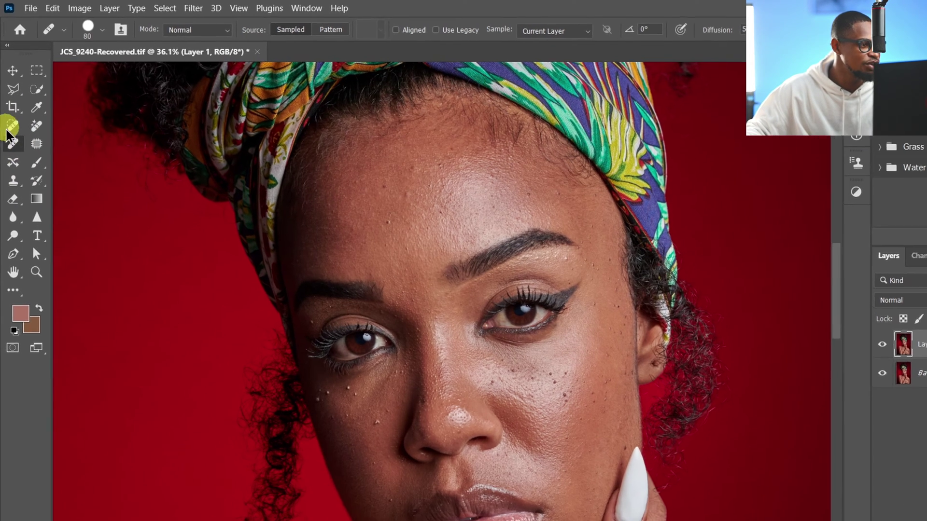
{"action": "left_click", "coordinate": [11, 108]}
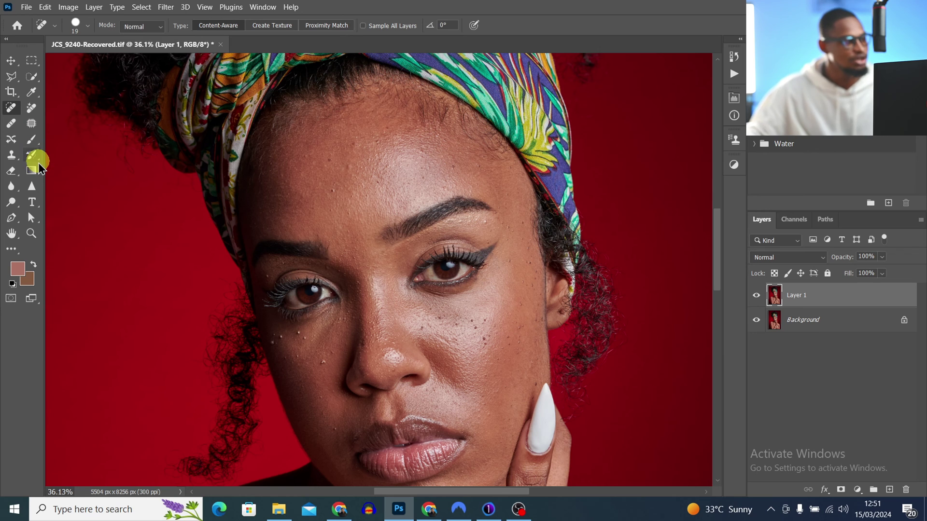
{"action": "key", "text": "z"}
{"action": "mouse_move", "coordinate": [343, 190]}
{"action": "left_mouse_down"}
{"action": "mouse_move", "coordinate": [360, 191]}
{"action": "mouse_move", "coordinate": [329, 196]}
{"action": "left_mouse_up"}
{"action": "key", "text": "j"}
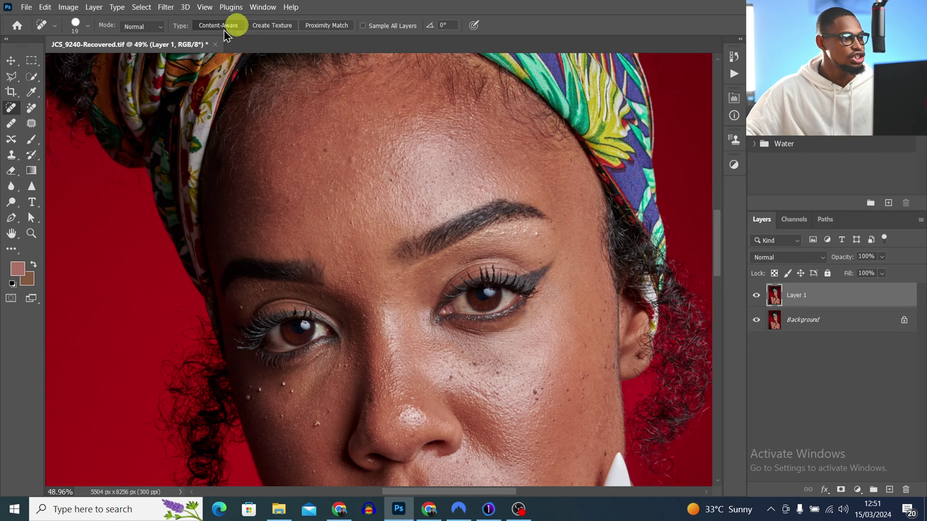
Choose the Clone Stamp tool and enlarge its brush to 30 for the moles on the cheek
{"action": "left_click", "coordinate": [11, 157]}
{"action": "key", "text": "ctrl+space"}
{"action": "left_click_drag", "start_coordinate": [544, 384], "coordinate": [567, 383]}
{"action": "left_click_drag", "start_coordinate": [558, 340], "coordinate": [551, 278]}
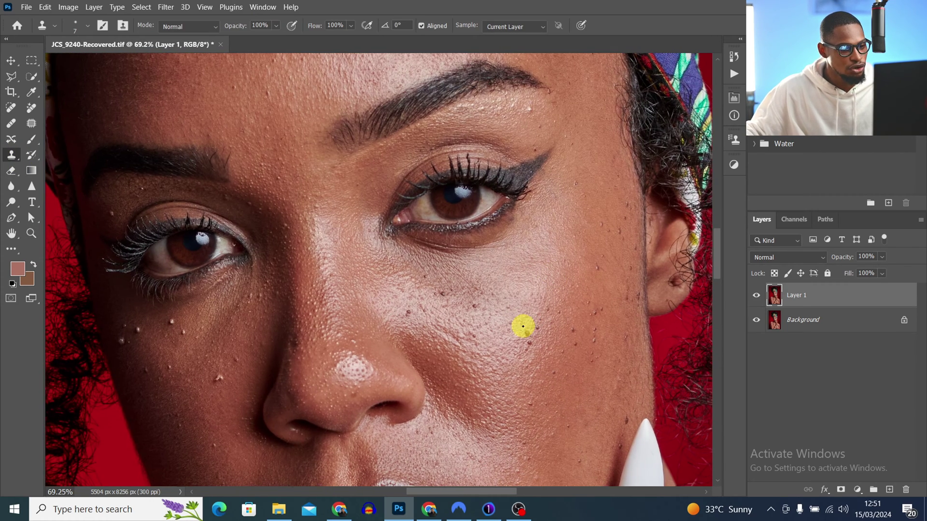
{"action": "key", "text": "bracketright"}
{"action": "key", "text": "bracketright"}
{"action": "key", "text": "bracketright"}
{"action": "key", "text": "bracketright"}
{"action": "key", "text": "bracketright"}
{"action": "key", "text": "bracketright"}
{"action": "key", "text": "alt"}
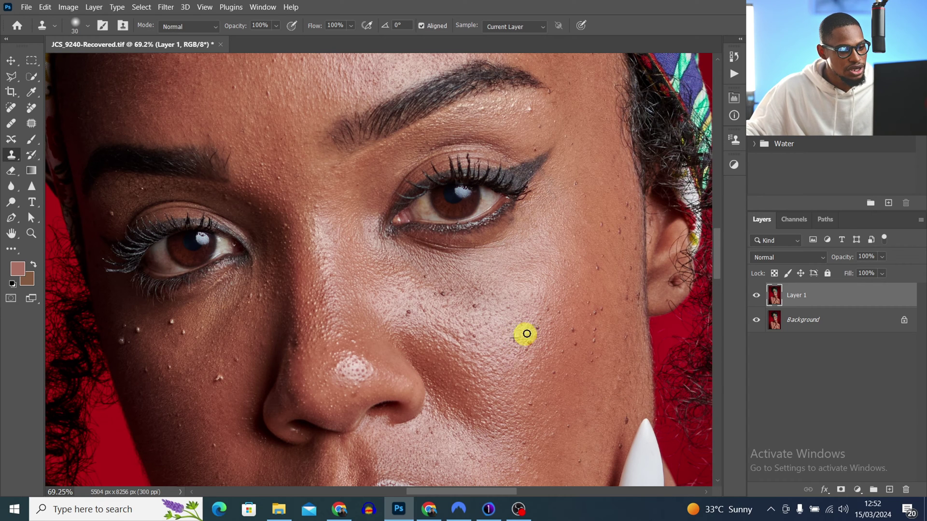
Try to clone sampled clean skin over the dark moles on the cheek below the winged eye
{"action": "left_click", "coordinate": [548, 354], "text": "alt"}
{"action": "left_click", "coordinate": [530, 342]}
{"action": "left_click", "coordinate": [540, 347], "text": "alt"}
{"action": "left_click", "coordinate": [520, 314], "text": "alt"}
{"action": "left_click", "coordinate": [516, 315], "text": "alt"}
{"action": "left_click", "coordinate": [449, 295]}
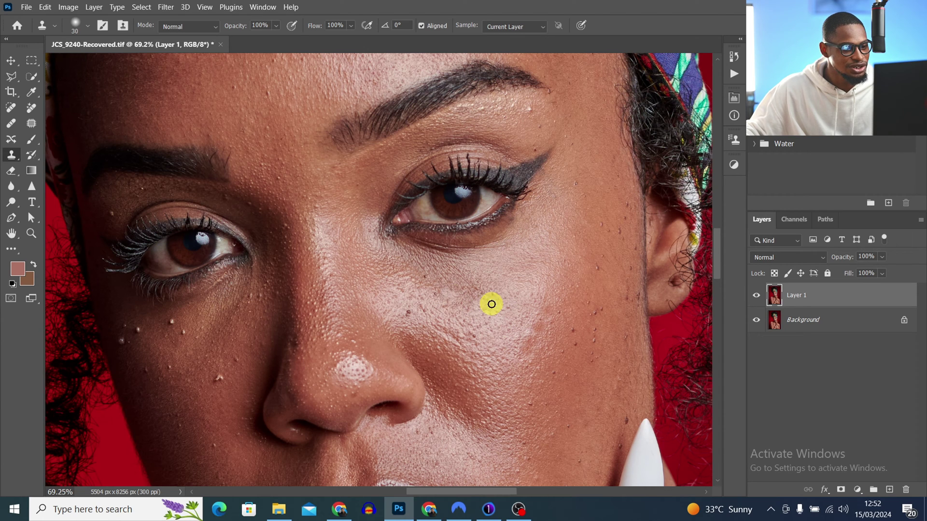
Examine the cloned cheek on Layer 1 from a distance and close up, checking skin texture and patchiness
{"action": "left_click_drag", "start_coordinate": [482, 285], "coordinate": [436, 364]}
{"action": "left_click", "coordinate": [795, 294]}
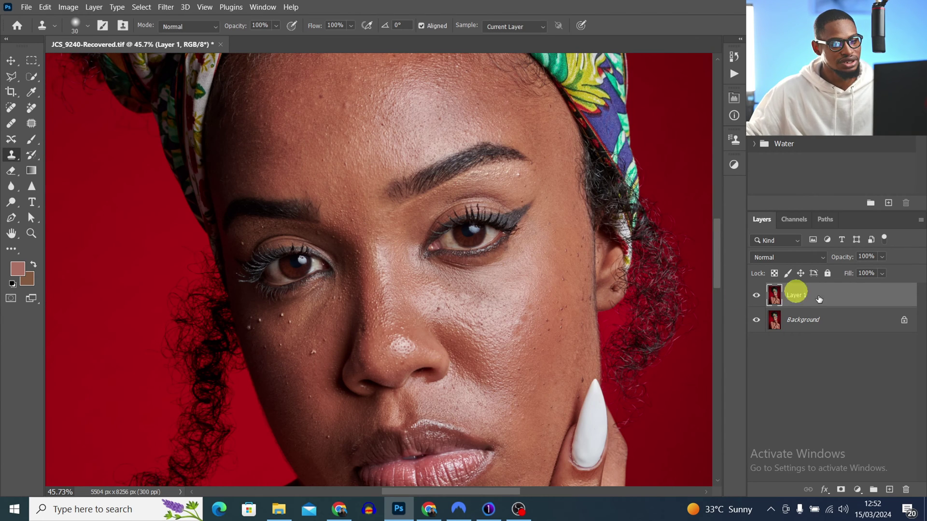
{"action": "key", "text": "z"}
{"action": "left_click_drag", "start_coordinate": [517, 317], "coordinate": [566, 327]}
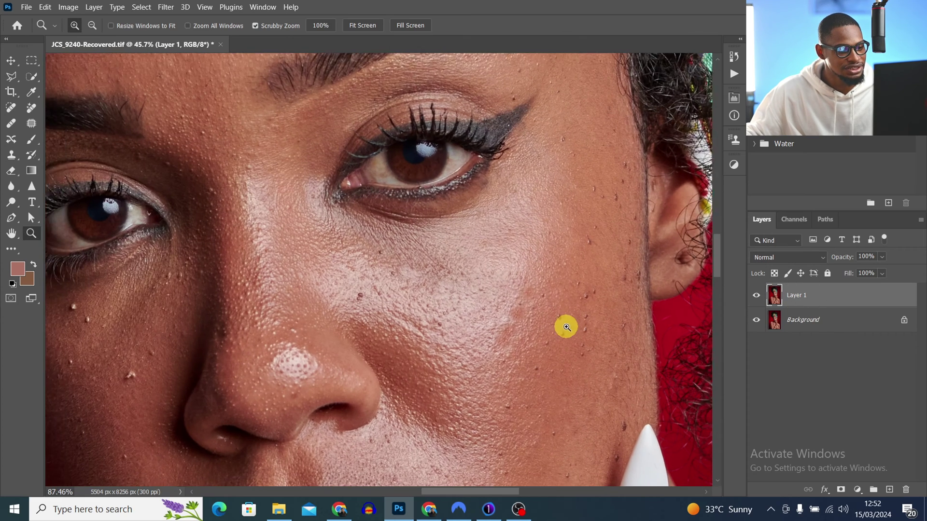
{"action": "key", "text": "s"}
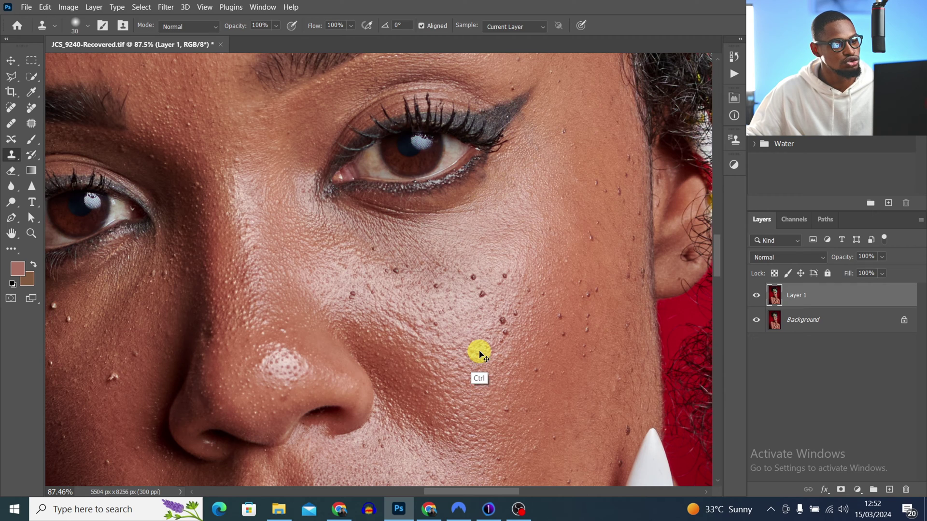
{"action": "key", "text": "j"}
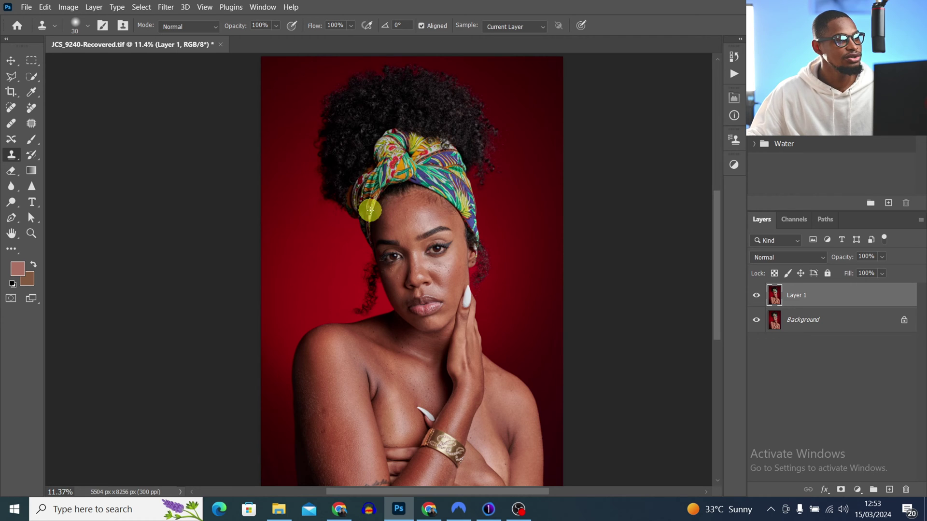
Show the list of recorded actions and browse down to the Teelens frequency separation actions
{"action": "left_click", "coordinate": [262, 7]}
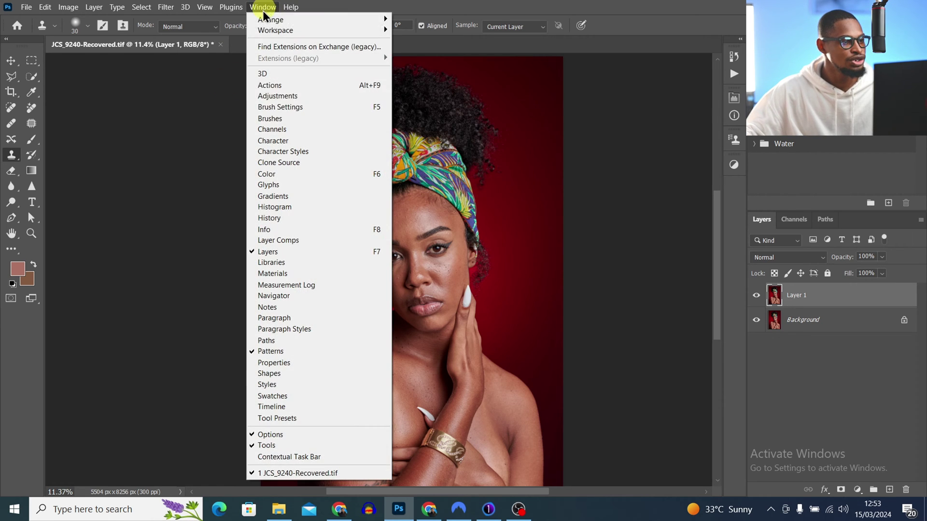
{"action": "left_click", "coordinate": [290, 88]}
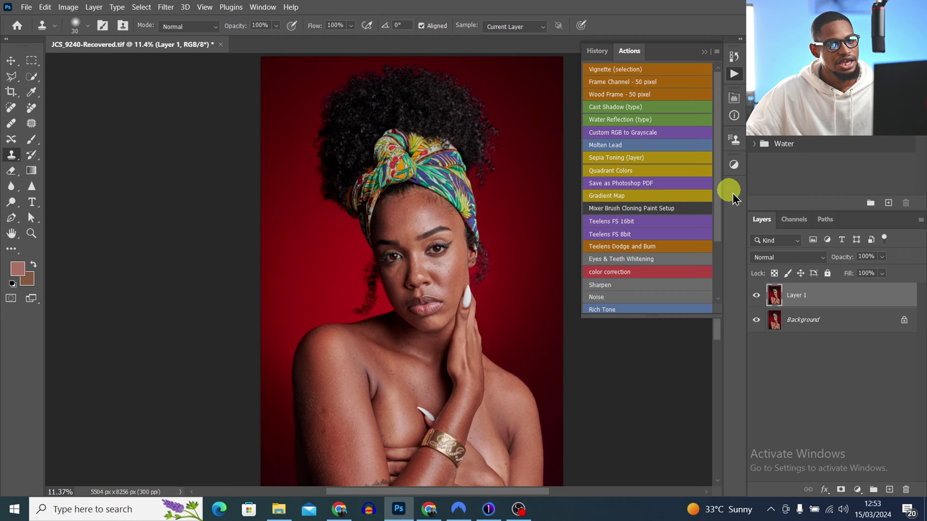
{"action": "left_click_drag", "start_coordinate": [723, 198], "coordinate": [714, 220]}
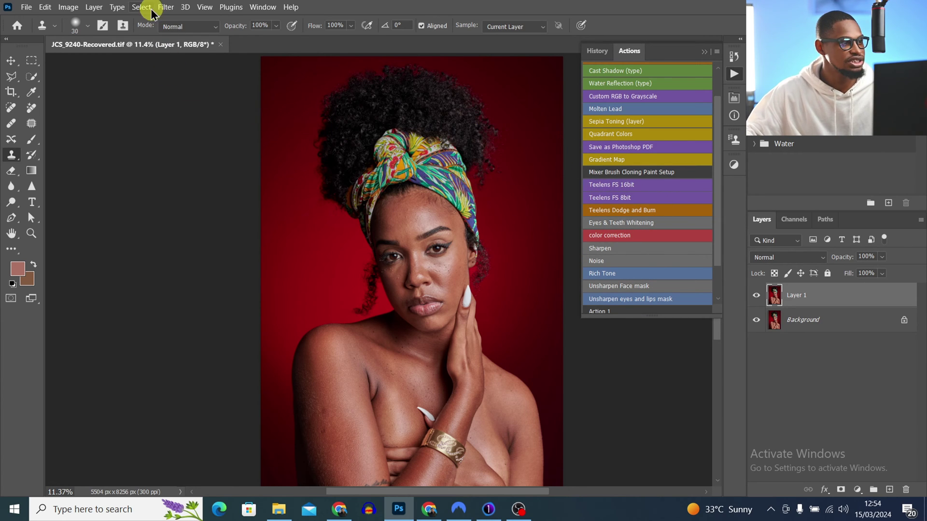
Check the image's bit depth, and run the Teelens FS 8bit action with a Gaussian Blur radius of 12 pixels
{"action": "left_click", "coordinate": [68, 7]}
{"action": "mouse_move", "coordinate": [91, 18]}
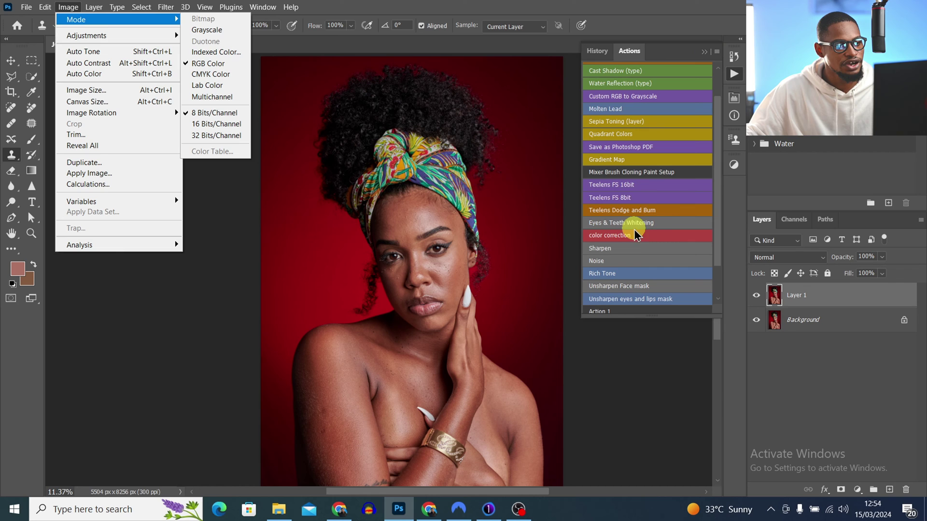
{"action": "left_click", "coordinate": [634, 198]}
{"action": "left_click", "coordinate": [628, 199]}
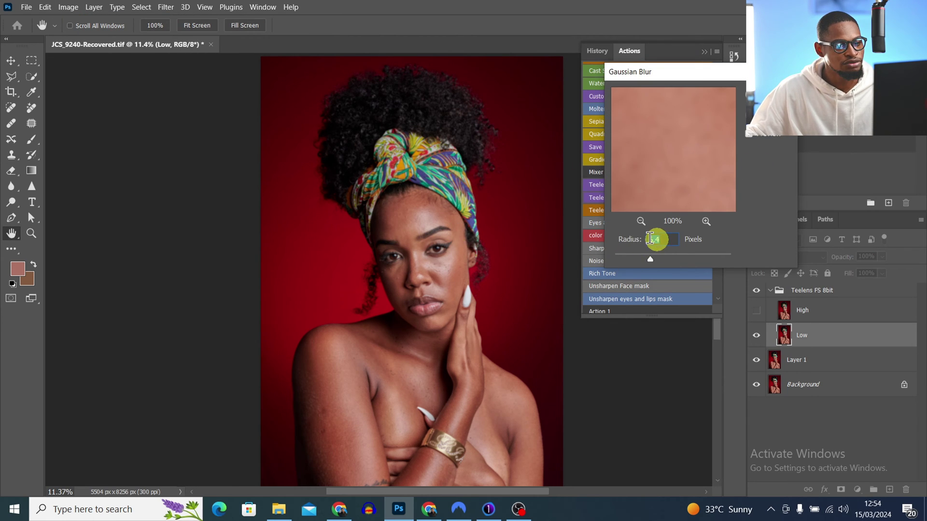
{"action": "type", "text": "12"}
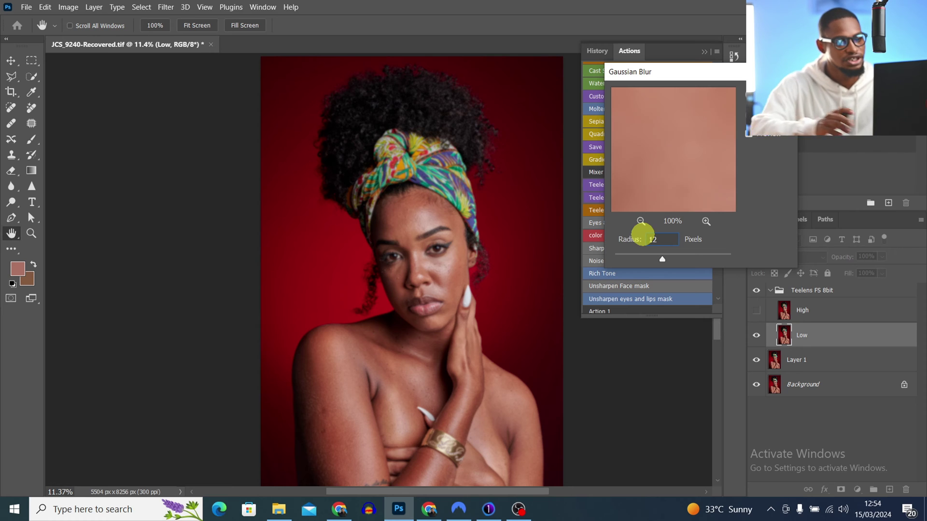
{"action": "left_click", "coordinate": [769, 94]}
Clone clean skin texture over the facial moles and bumps on the High Frequency copy layer
{"action": "key", "text": "z"}
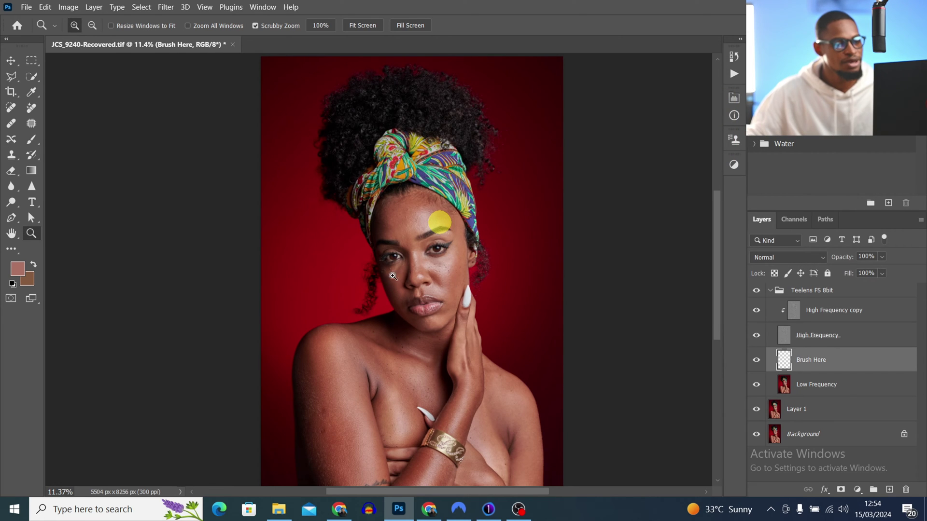
{"action": "left_click_drag", "start_coordinate": [431, 240], "coordinate": [487, 242]}
{"action": "left_click", "coordinate": [796, 319]}
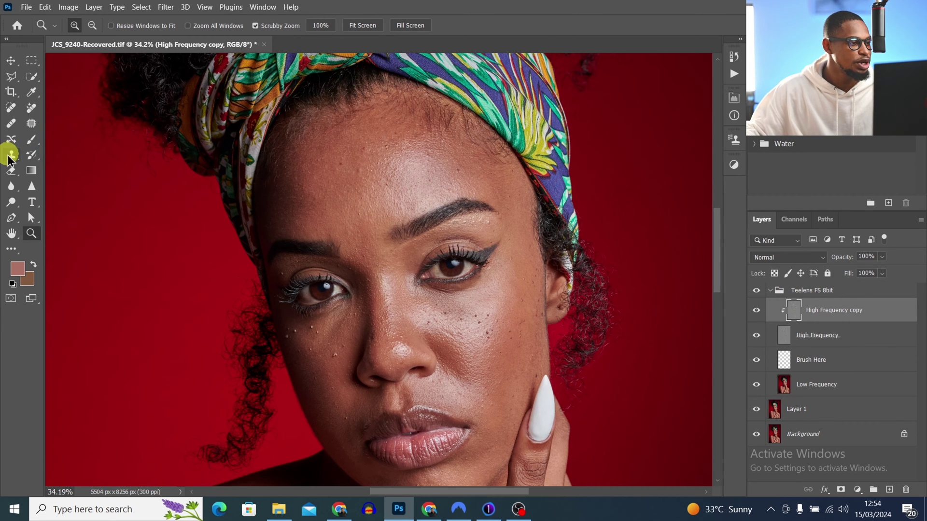
{"action": "left_click", "coordinate": [10, 155]}
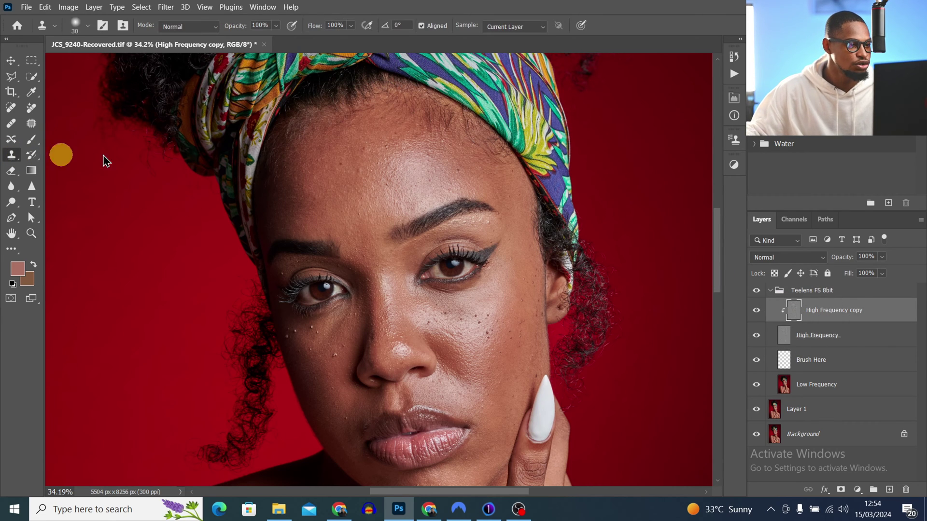
{"action": "left_click", "coordinate": [499, 305], "text": "alt"}
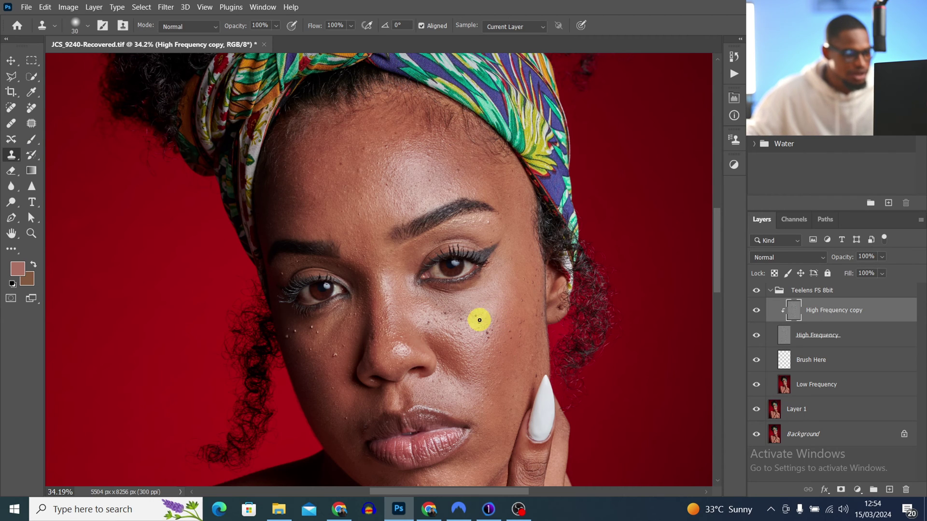
{"action": "scroll", "coordinate": [474, 314], "scroll_direction": "up", "scroll_amount": 4}
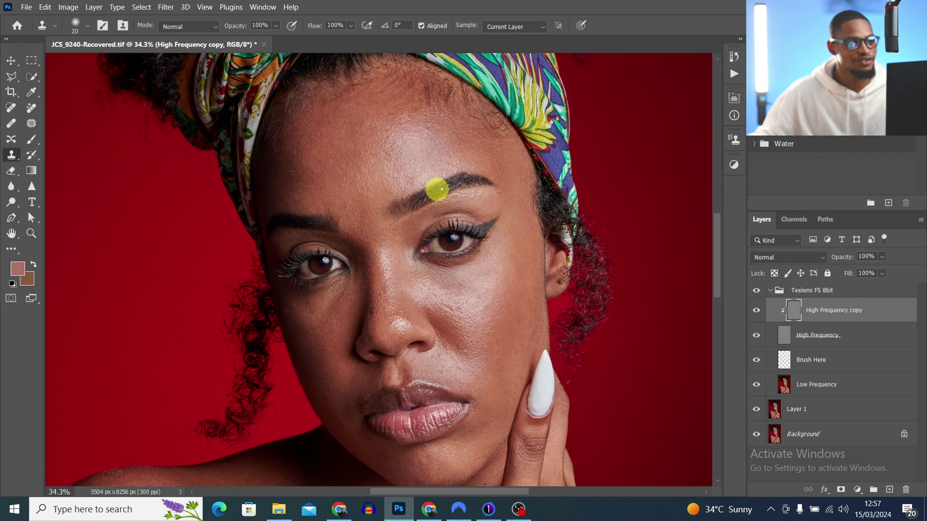
Examine the retouched face at different magnifications for remaining blemishes and uneven skin tone
{"action": "key", "text": "z"}
{"action": "mouse_move", "coordinate": [427, 240]}
{"action": "left_mouse_down"}
{"action": "mouse_move", "coordinate": [348, 253]}
{"action": "mouse_move", "coordinate": [418, 252]}
{"action": "mouse_move", "coordinate": [368, 259]}
{"action": "mouse_move", "coordinate": [374, 248]}
{"action": "left_mouse_up"}
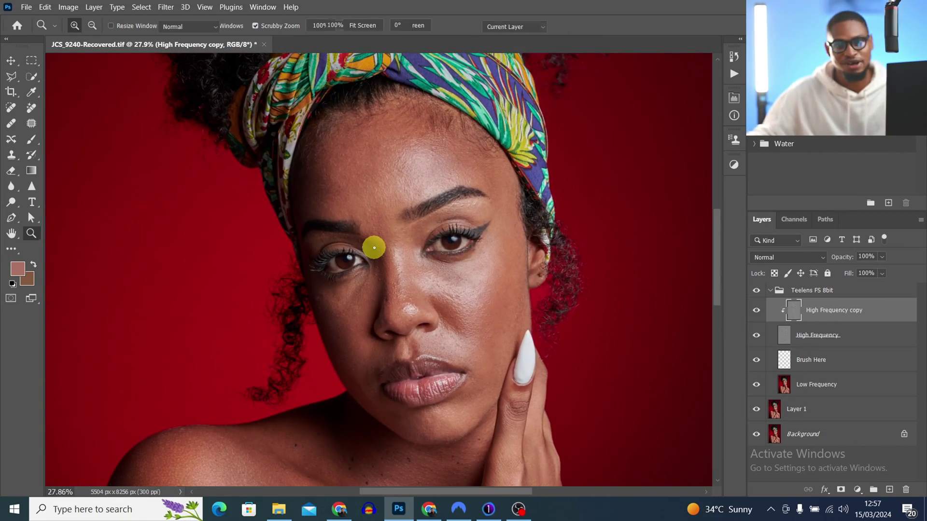
{"action": "left_click_drag", "start_coordinate": [455, 298], "coordinate": [469, 292]}
{"action": "left_click", "coordinate": [12, 154]}
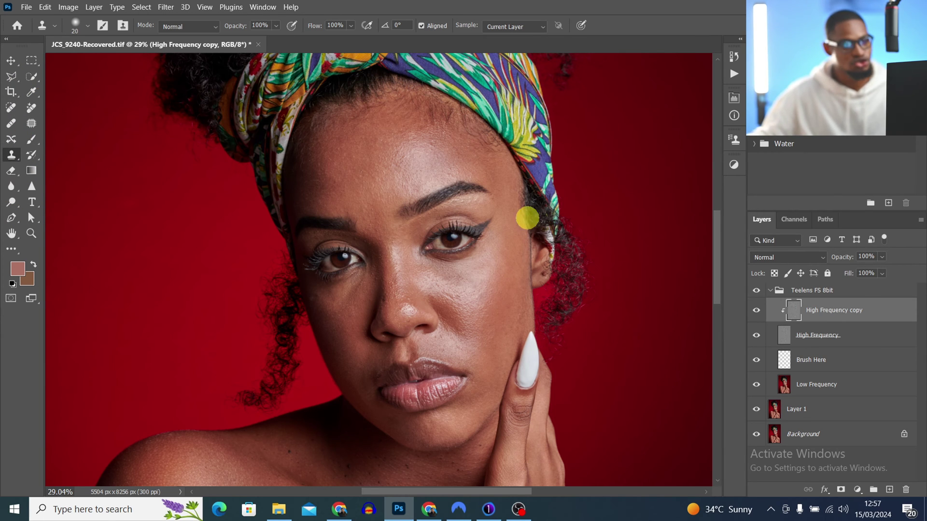
{"action": "key", "text": "z"}
{"action": "mouse_move", "coordinate": [463, 279]}
{"action": "left_mouse_down"}
{"action": "mouse_move", "coordinate": [472, 269]}
{"action": "mouse_move", "coordinate": [464, 266]}
{"action": "left_mouse_up"}
{"action": "key", "text": "s"}
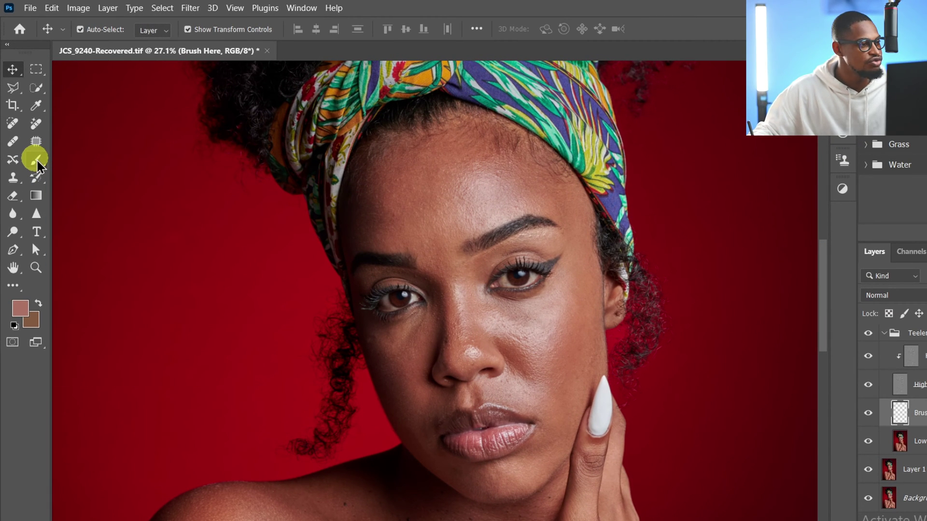
Choose the Mixer Brush tool for the Brush Here layer and enlarge its brush to 200
{"action": "left_click", "coordinate": [37, 163]}
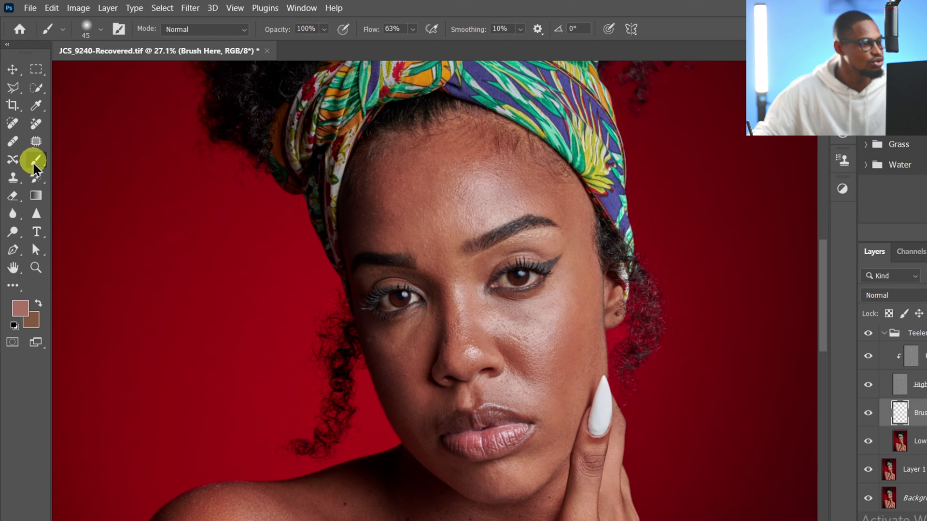
{"action": "right_click", "coordinate": [36, 162]}
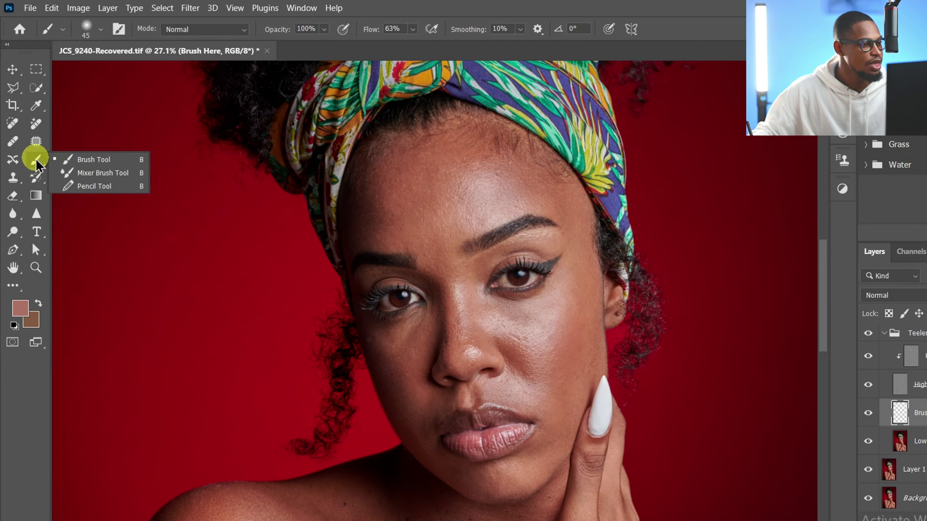
{"action": "left_click", "coordinate": [94, 161]}
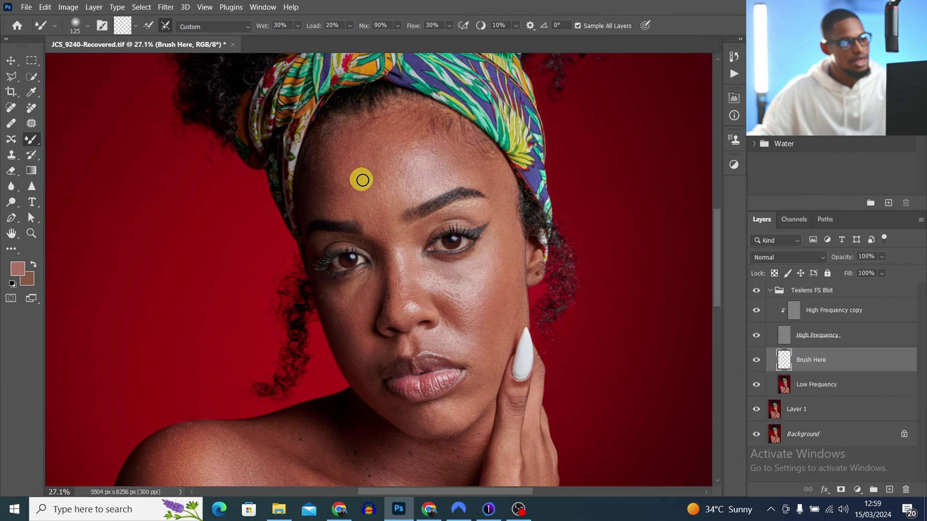
{"action": "key", "text": "bracketright"}
{"action": "key", "text": "bracketright"}
{"action": "key", "text": "bracketright"}
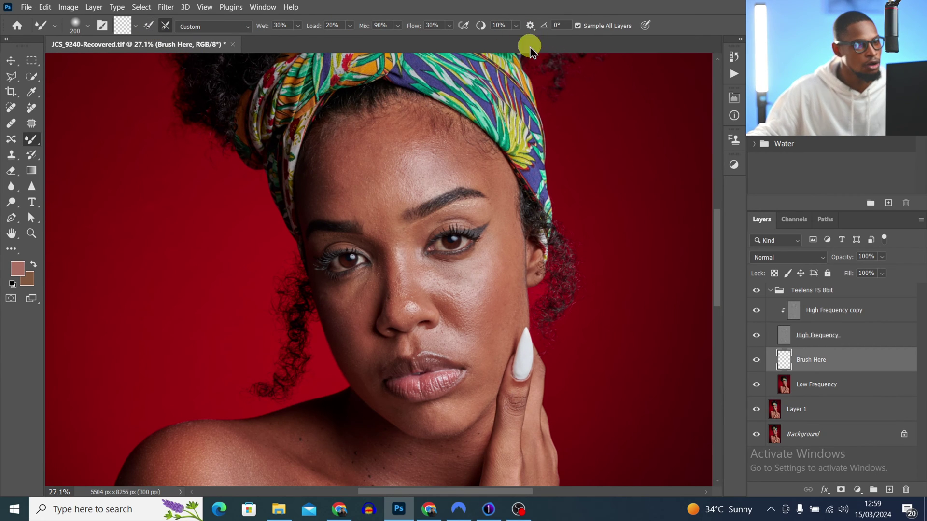
{"action": "left_click", "coordinate": [757, 335]}
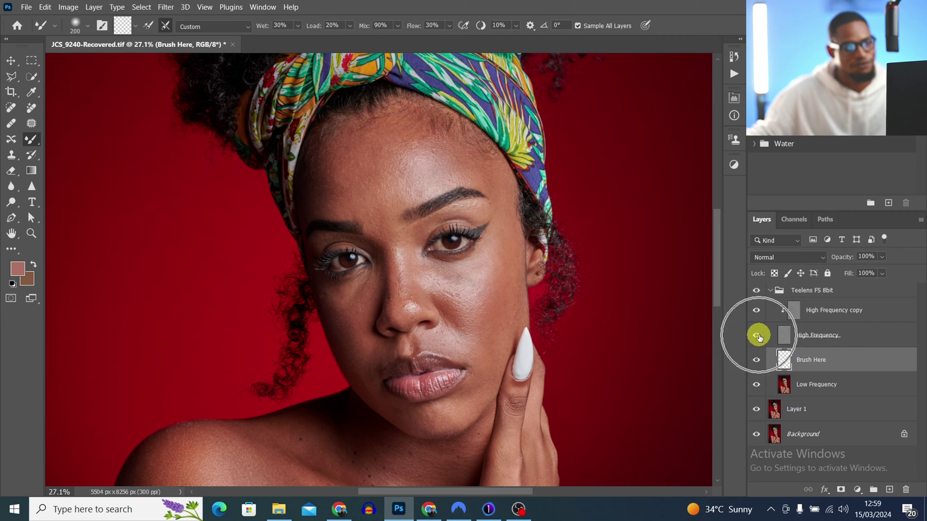
Hide the High Frequency layer and blend the uneven forehead, cheek and chin tones on Brush Here with brush sizes from 250 to 500
{"action": "left_click_drag", "start_coordinate": [423, 175], "coordinate": [393, 166]}
{"action": "key", "text": "bracketright"}
{"action": "key", "text": "bracketright"}
{"action": "key", "text": "bracketright"}
{"action": "key", "text": "bracketleft"}
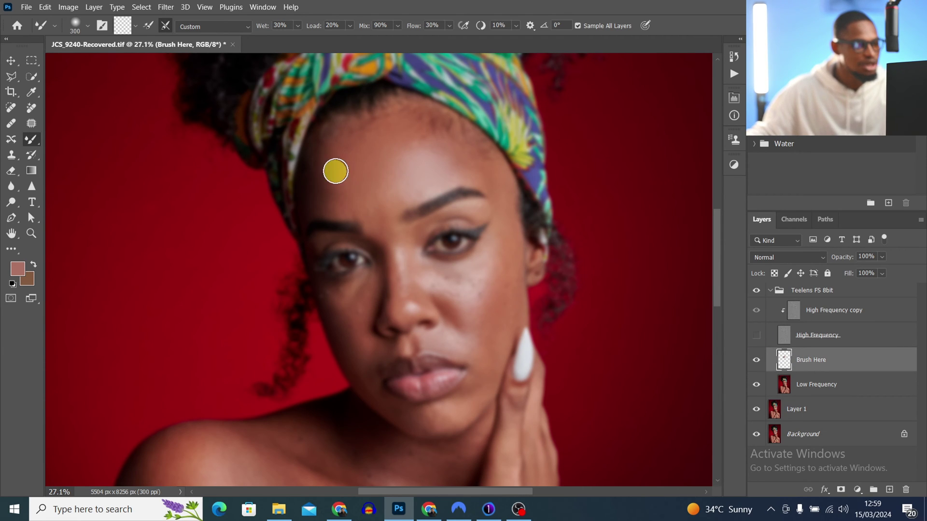
{"action": "key", "text": "bracketright"}
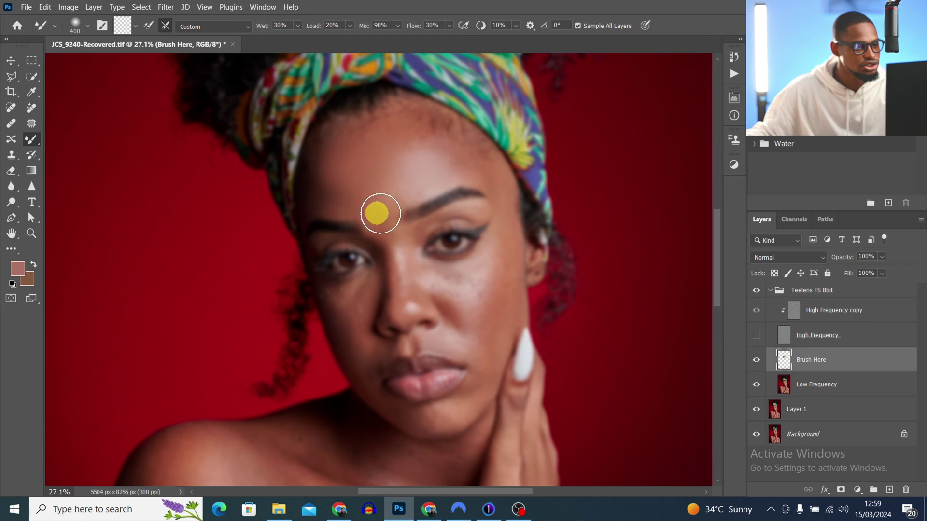
{"action": "key", "text": "bracketright"}
{"action": "key", "text": "bracketright"}
{"action": "key", "text": "bracketright"}
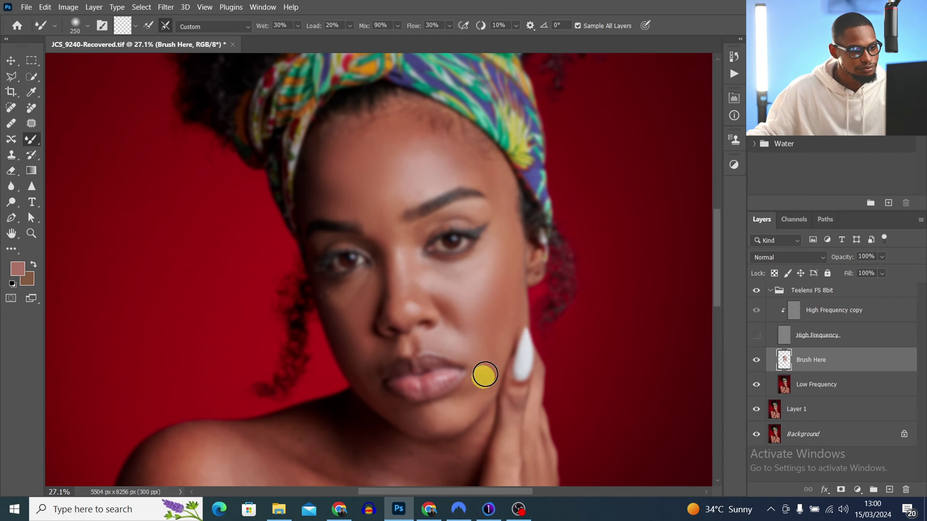
Show the High Frequency layer again and compare the face with and without the Brush Here smoothing
{"action": "left_click", "coordinate": [756, 335]}
{"action": "key", "text": "z"}
{"action": "mouse_move", "coordinate": [503, 239]}
{"action": "left_mouse_down"}
{"action": "mouse_move", "coordinate": [530, 233]}
{"action": "mouse_move", "coordinate": [522, 238]}
{"action": "left_mouse_up"}
{"action": "key", "text": "b"}
{"action": "left_click", "coordinate": [756, 360]}
{"action": "left_click", "coordinate": [759, 363]}
{"action": "left_click", "coordinate": [757, 361]}
{"action": "left_click", "coordinate": [757, 363]}
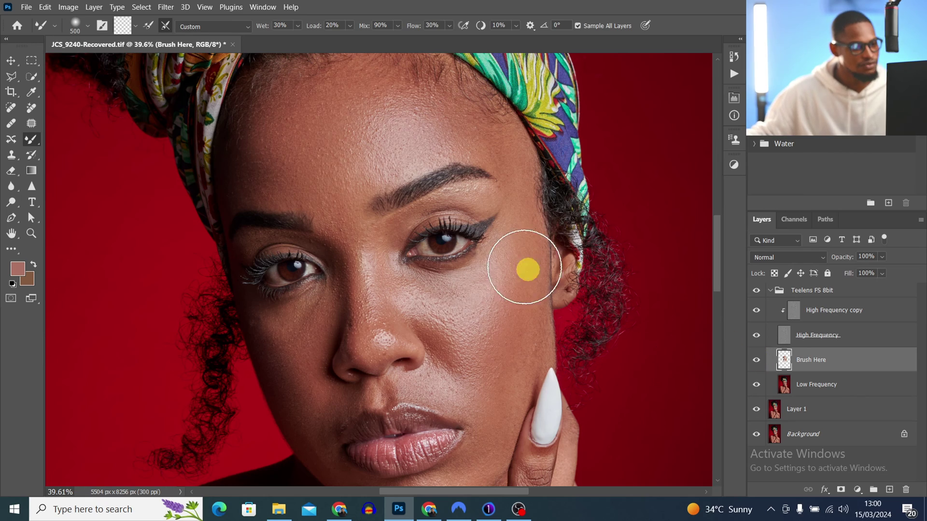
{"action": "scroll", "coordinate": [528, 269], "scroll_direction": "down", "scroll_amount": 3}
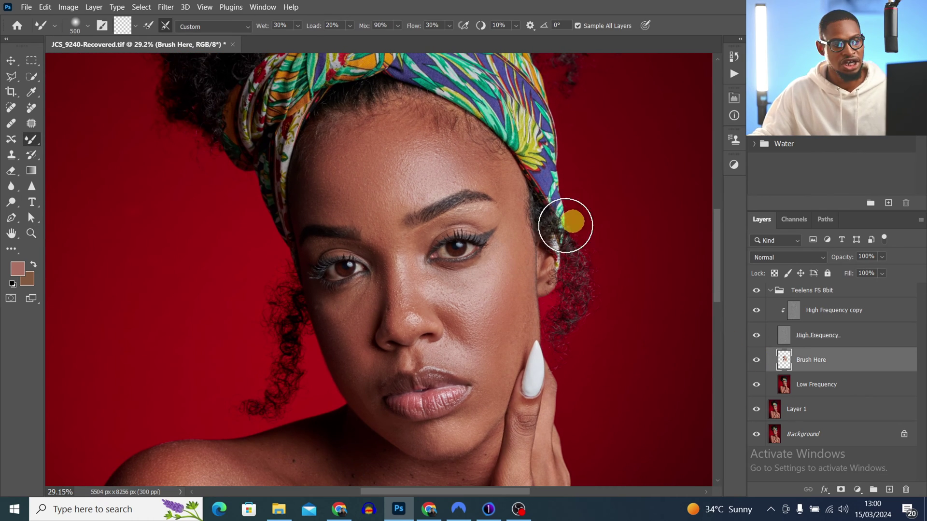
{"action": "key", "text": "z"}
{"action": "left_click_drag", "start_coordinate": [505, 271], "coordinate": [505, 275]}
{"action": "key", "text": "b"}
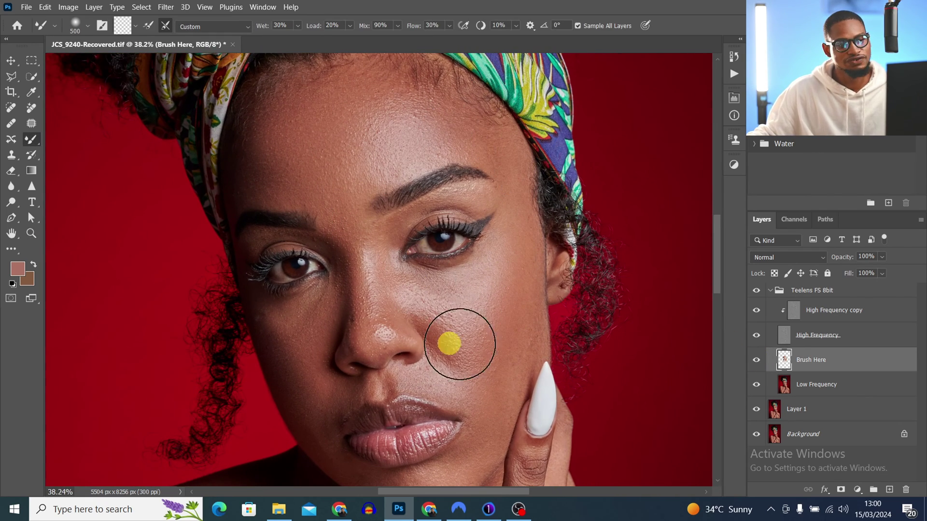
Collapse the Teelens FS 8bit group and run the Eyes & Teeth Whitening action
{"action": "left_click", "coordinate": [770, 292]}
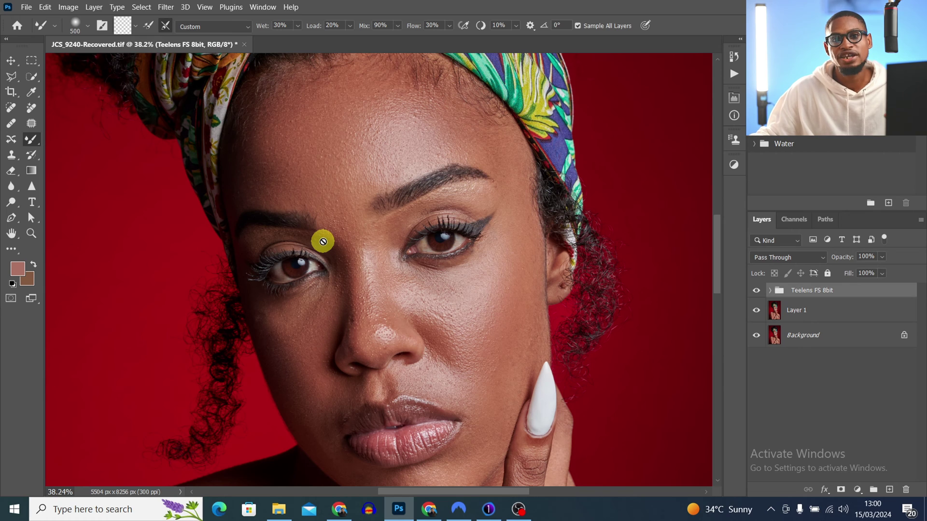
{"action": "key", "text": "z"}
{"action": "mouse_move", "coordinate": [452, 247]}
{"action": "left_mouse_down"}
{"action": "mouse_move", "coordinate": [476, 246]}
{"action": "mouse_move", "coordinate": [456, 245]}
{"action": "left_mouse_up"}
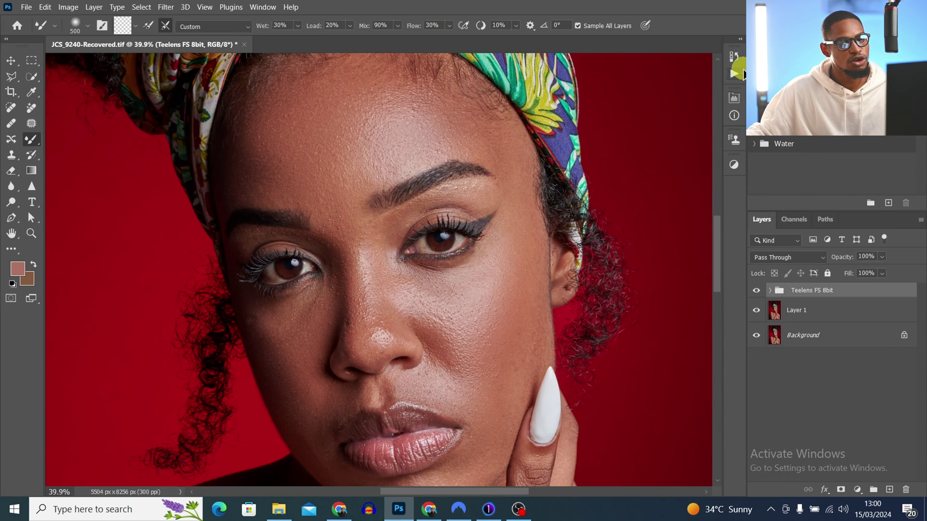
{"action": "left_click", "coordinate": [734, 74]}
{"action": "left_click", "coordinate": [616, 222]}
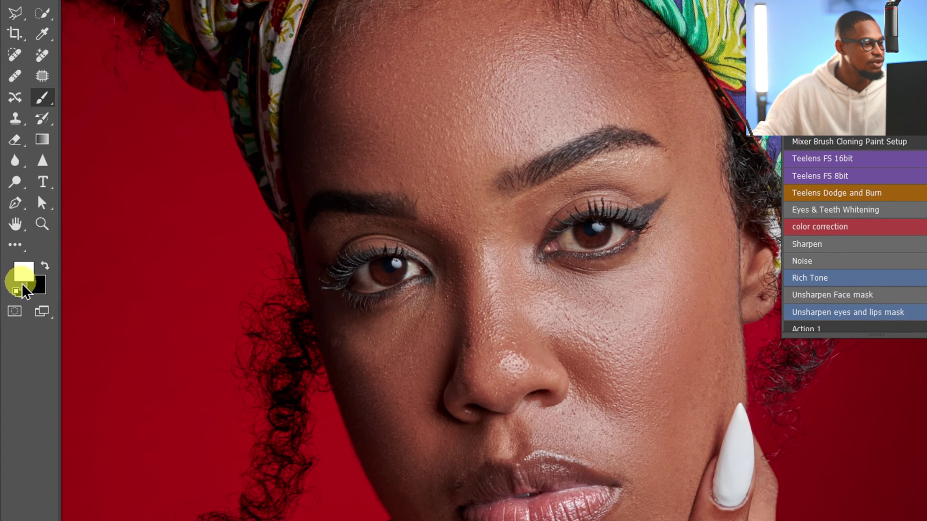
Set white as foreground and black as background colour for painting on the Eyes & Teeth whitening mask
{"action": "left_click", "coordinate": [18, 268]}
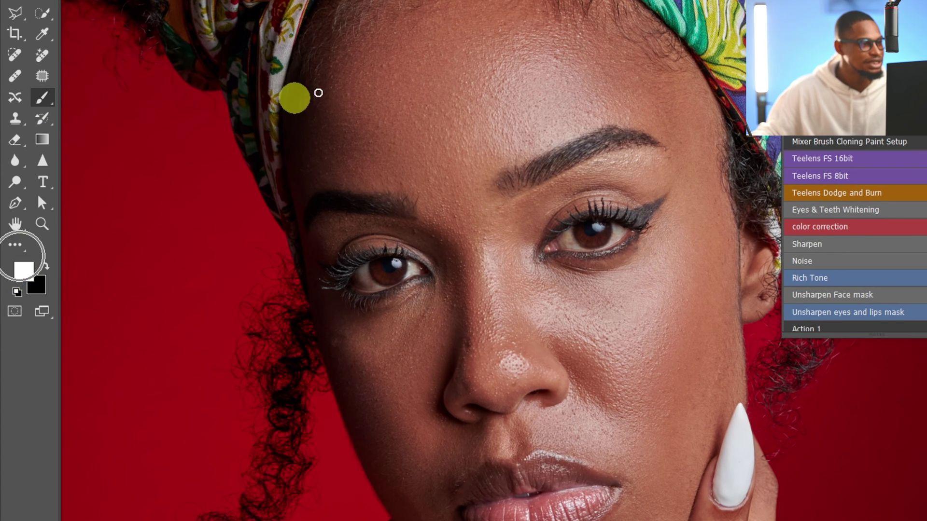
{"action": "key", "text": "ctrl"}
{"action": "key", "text": "ctrl"}
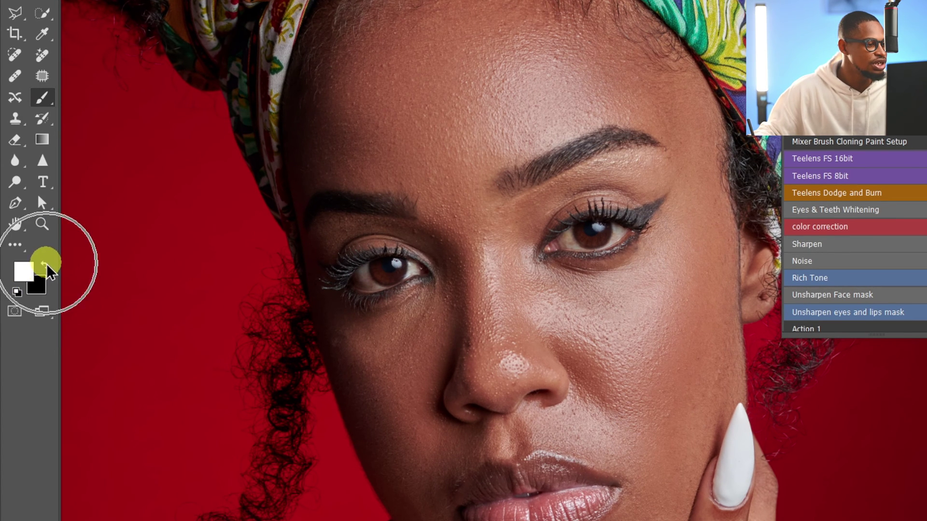
{"action": "left_click", "coordinate": [45, 265]}
{"action": "left_click", "coordinate": [45, 265]}
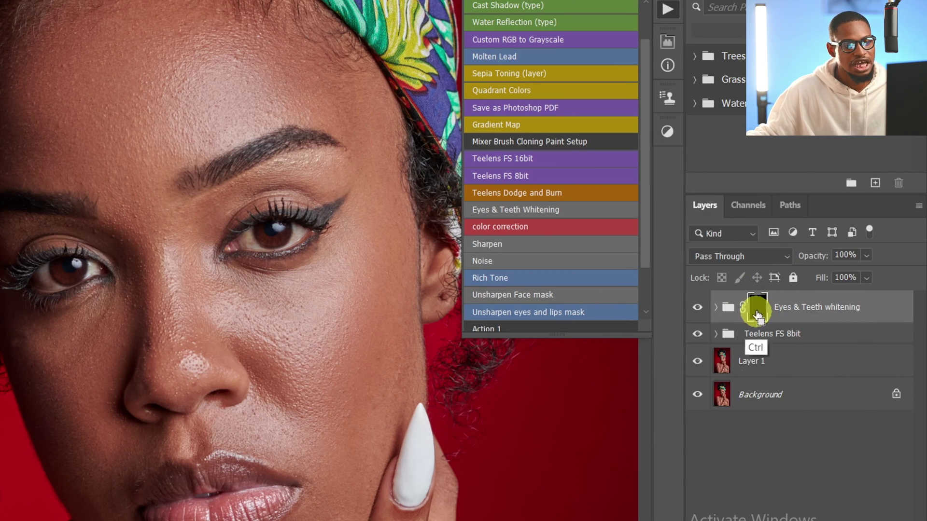
{"action": "key", "text": "ctrl"}
{"action": "key", "text": "ctrl"}
{"action": "key", "text": "ctrl"}
{"action": "key", "text": "ctrl"}
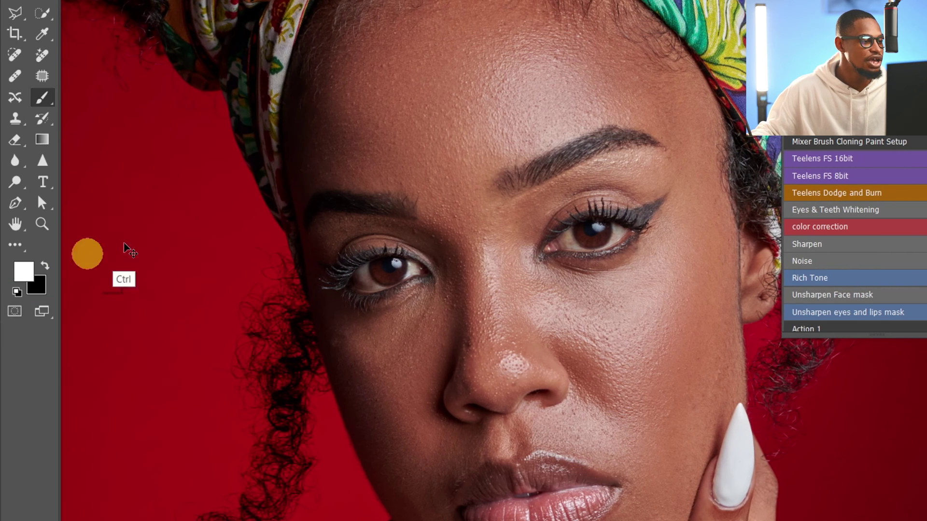
{"action": "left_click", "coordinate": [17, 291]}
{"action": "key", "text": "ctrl"}
{"action": "key", "text": "ctrl"}
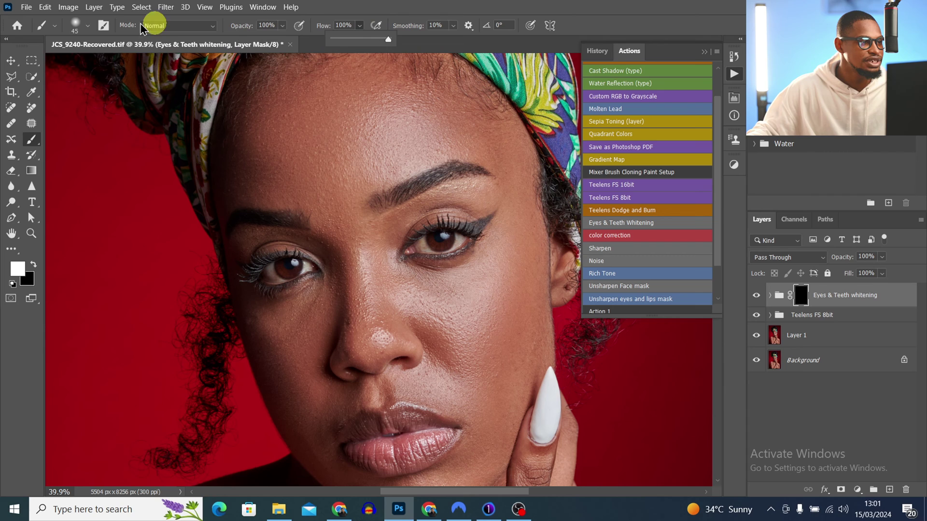
Set the mask brush hardness to 13%
{"action": "left_click", "coordinate": [75, 22]}
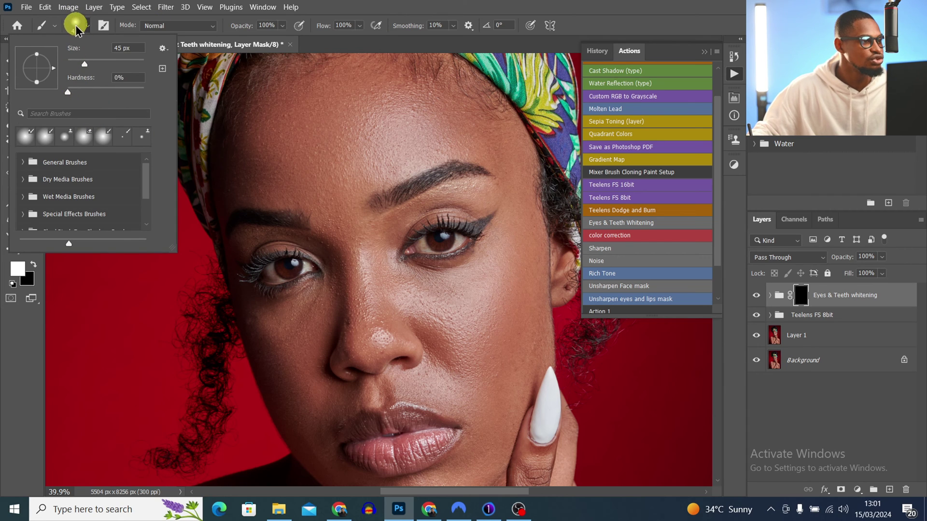
{"action": "mouse_move", "coordinate": [70, 95]}
{"action": "left_mouse_down"}
{"action": "mouse_move", "coordinate": [153, 99]}
{"action": "mouse_move", "coordinate": [75, 94]}
{"action": "left_mouse_up"}
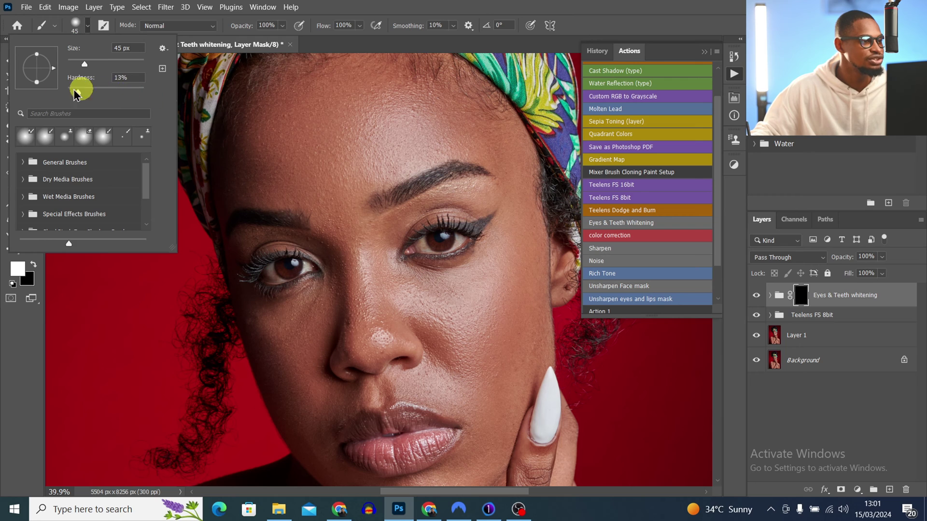
{"action": "left_click", "coordinate": [288, 143]}
Whiten the white of the subject's left eye on the mask, using a brush of 20 to 30 px
{"action": "key", "text": "ctrl+space"}
{"action": "left_click", "coordinate": [397, 253]}
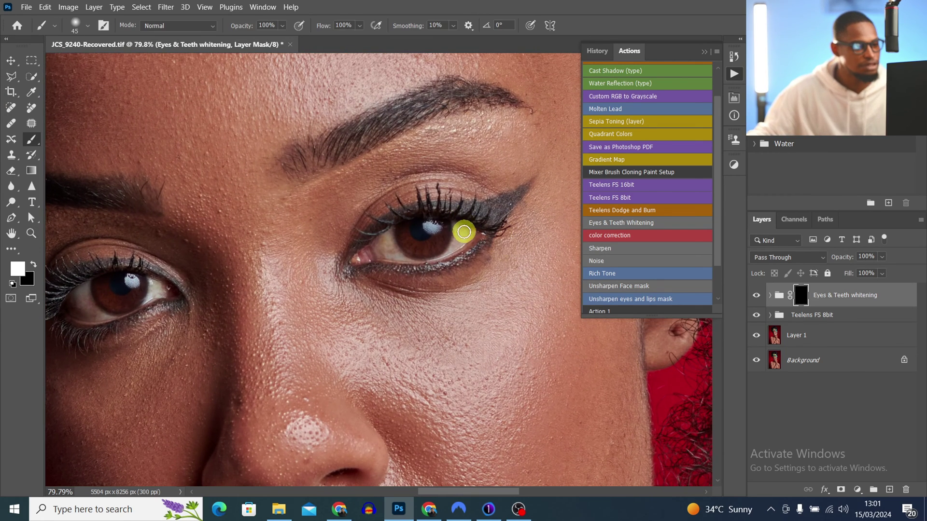
{"action": "key", "text": "bracketleft"}
{"action": "key", "text": "bracketleft"}
{"action": "left_click_drag", "start_coordinate": [454, 230], "coordinate": [467, 232]}
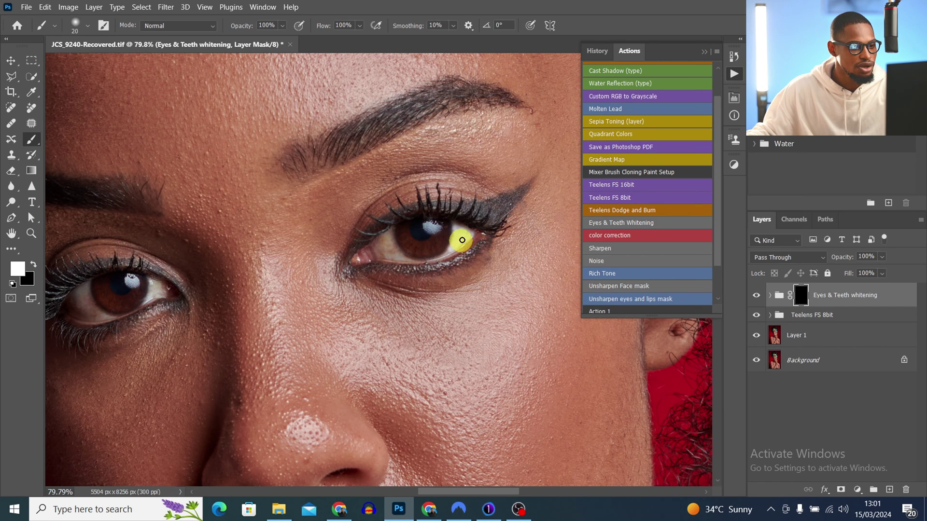
{"action": "key", "text": "bracketright"}
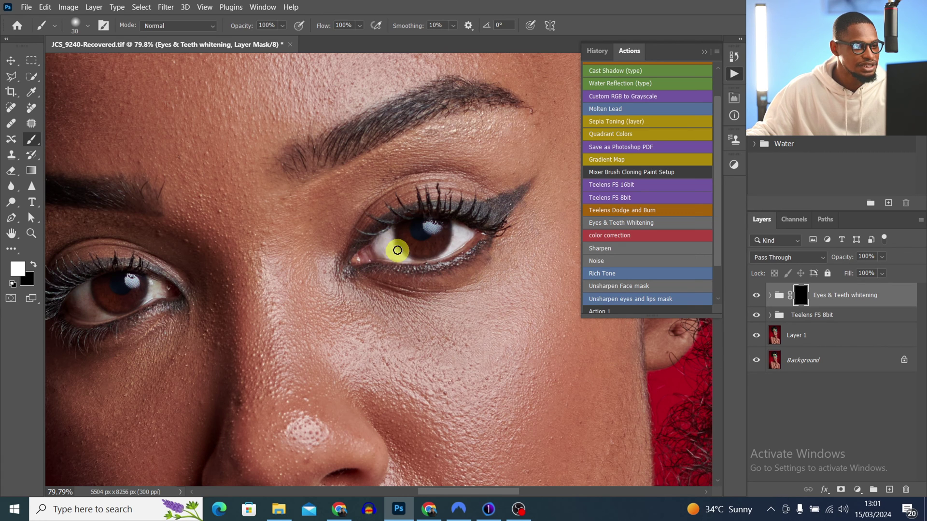
Paint a stray white stroke below the left eye and mask it out again with black
{"action": "left_click_drag", "start_coordinate": [396, 255], "coordinate": [534, 296]}
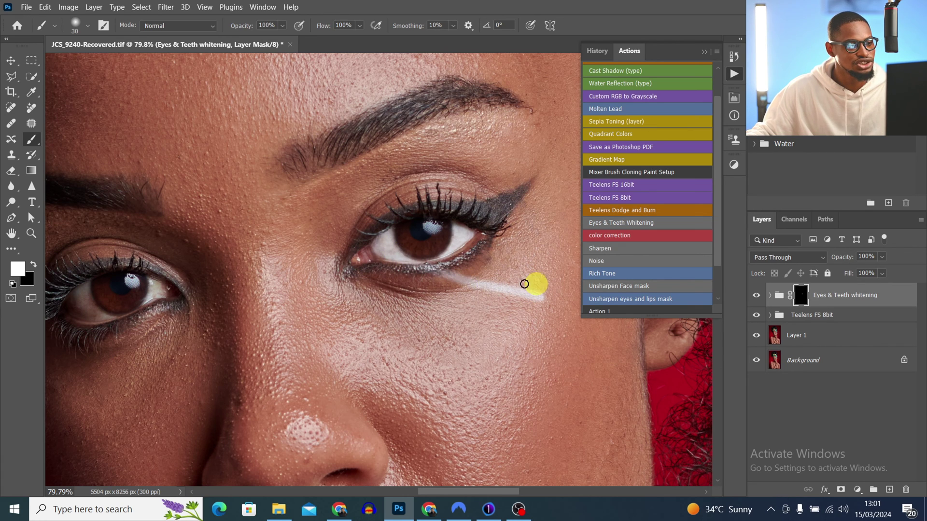
{"action": "key", "text": "x"}
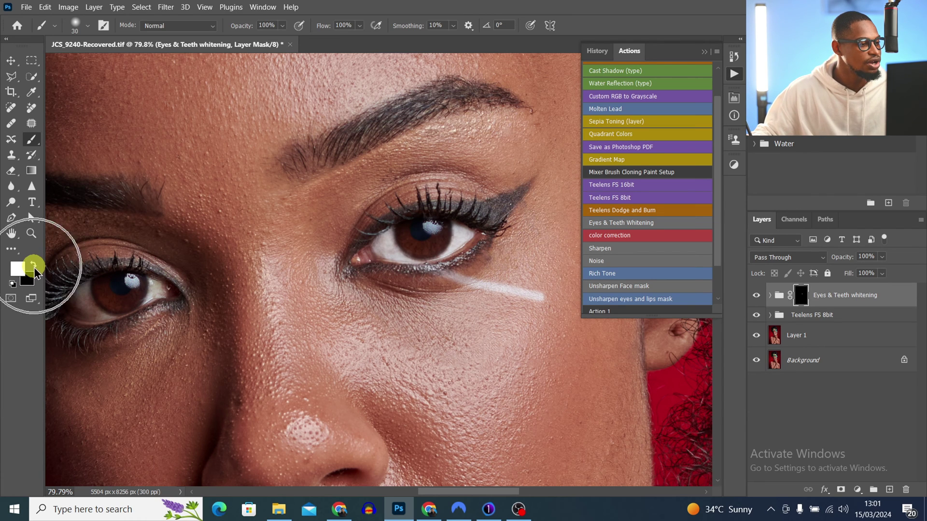
{"action": "left_click", "coordinate": [34, 265]}
{"action": "left_click", "coordinate": [33, 265]}
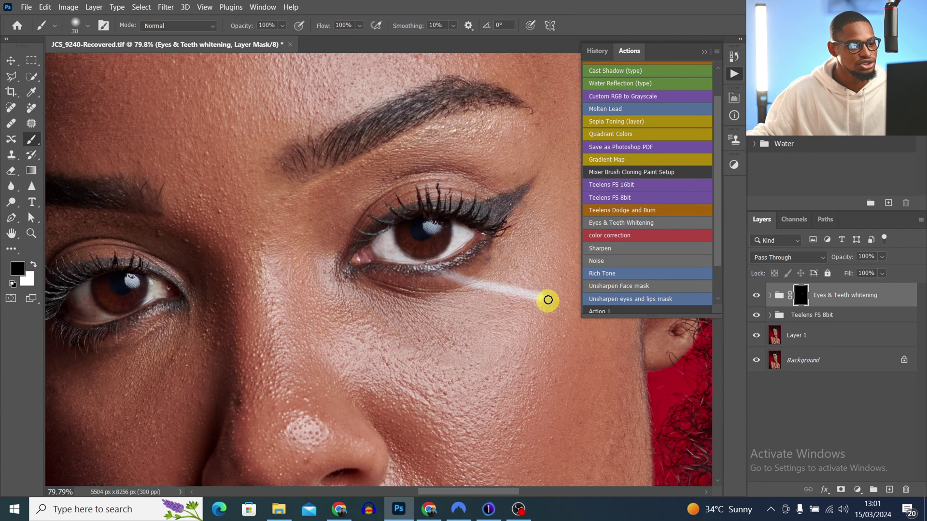
{"action": "mouse_move", "coordinate": [529, 290]}
{"action": "left_mouse_down"}
{"action": "mouse_move", "coordinate": [471, 308]}
{"action": "mouse_move", "coordinate": [528, 283]}
{"action": "mouse_move", "coordinate": [466, 296]}
{"action": "mouse_move", "coordinate": [493, 283]}
{"action": "mouse_move", "coordinate": [435, 287]}
{"action": "mouse_move", "coordinate": [484, 255]}
{"action": "left_mouse_up"}
Whiten the subject's right eye on the mask and erase the stray strokes beneath it with an 80 px Eraser at 0% hardness
{"action": "mouse_move", "coordinate": [160, 289]}
{"action": "left_mouse_down"}
{"action": "mouse_move", "coordinate": [307, 249]}
{"action": "mouse_move", "coordinate": [248, 360]}
{"action": "mouse_move", "coordinate": [346, 329]}
{"action": "left_mouse_up"}
{"action": "key", "text": "x"}
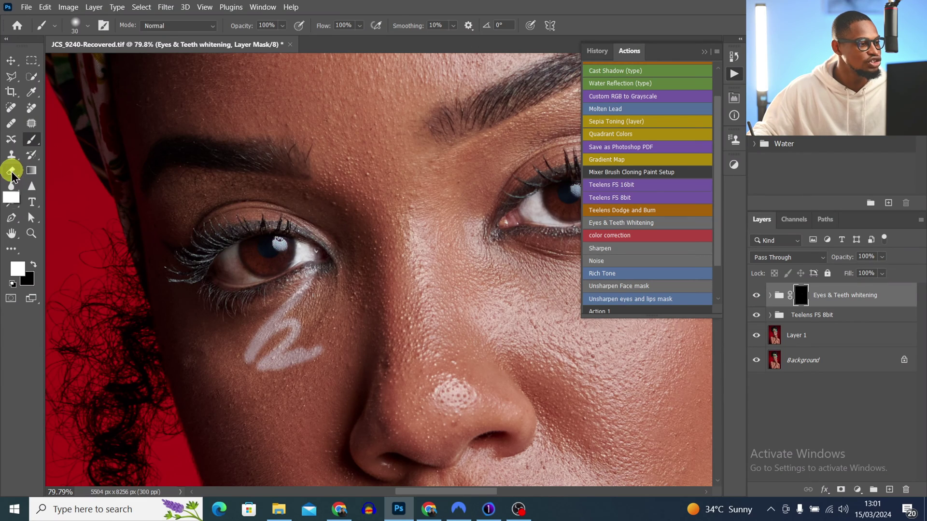
{"action": "left_click", "coordinate": [10, 170]}
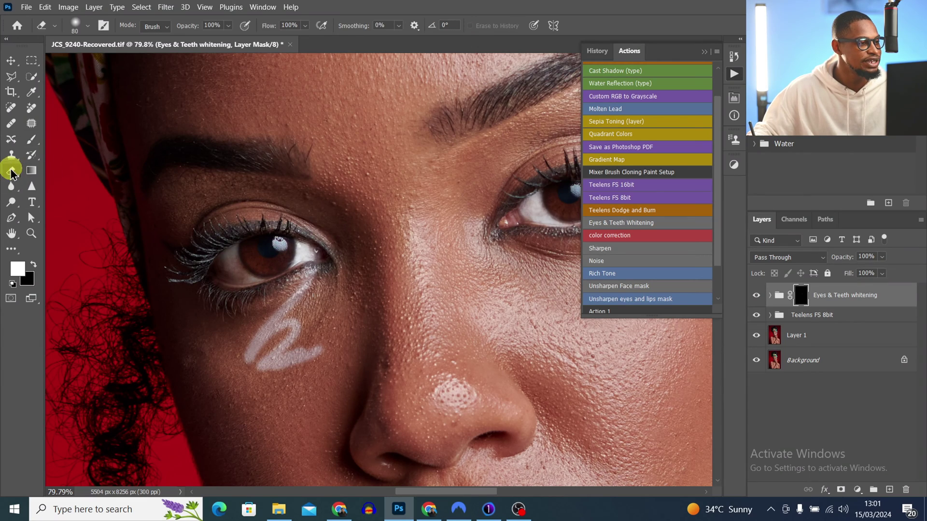
{"action": "left_click", "coordinate": [82, 32]}
{"action": "left_click_drag", "start_coordinate": [93, 93], "coordinate": [68, 93]}
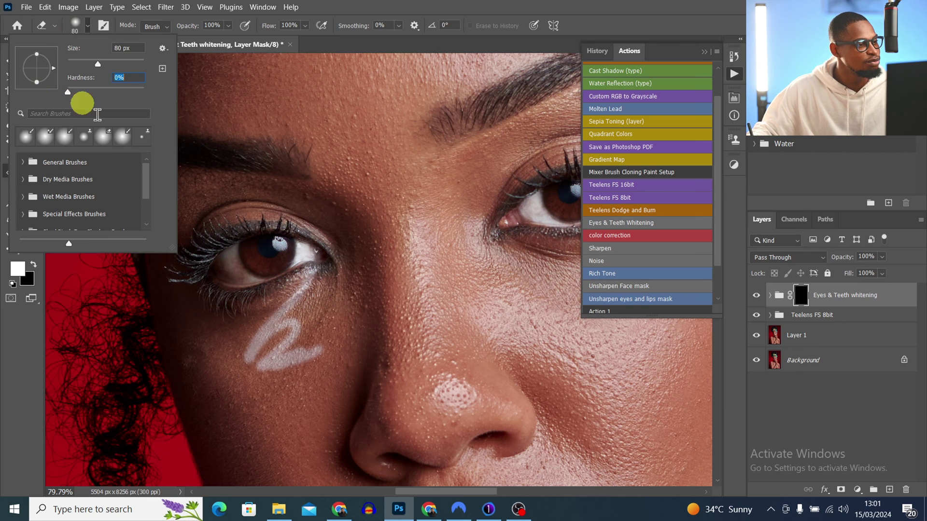
{"action": "mouse_move", "coordinate": [292, 368]}
{"action": "left_mouse_down"}
{"action": "mouse_move", "coordinate": [240, 366]}
{"action": "mouse_move", "coordinate": [302, 290]}
{"action": "mouse_move", "coordinate": [288, 304]}
{"action": "left_mouse_up"}
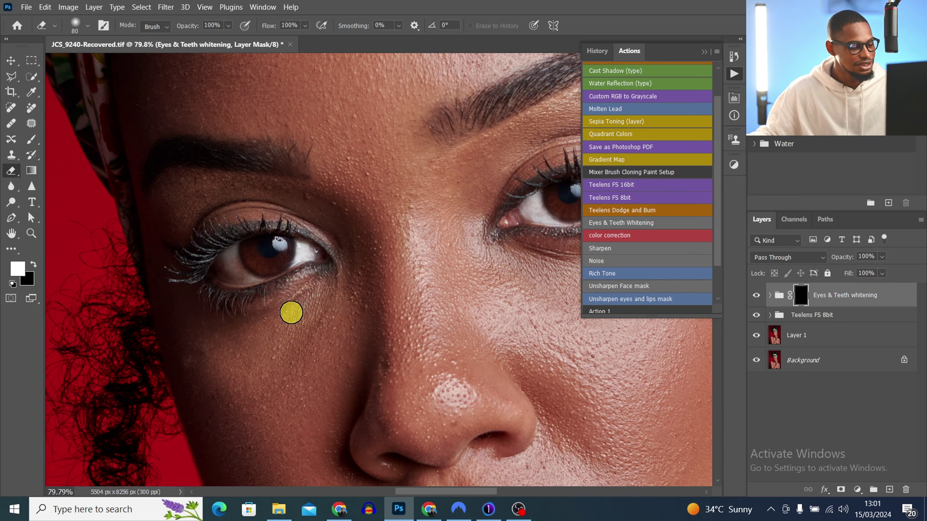
{"action": "left_click", "coordinate": [32, 140]}
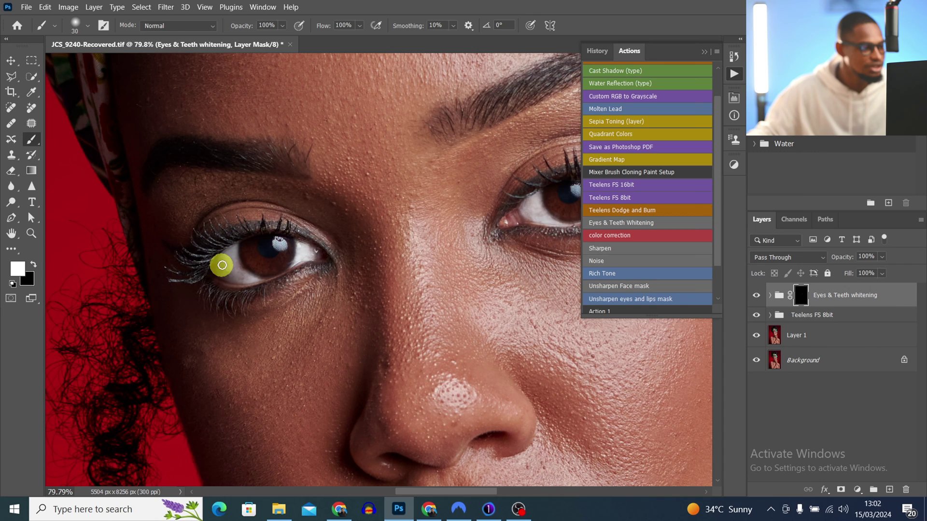
Reduce the Eyes & Teeth whitening group's opacity to 71%
{"action": "left_click", "coordinate": [414, 356], "text": "alt"}
{"action": "left_click_drag", "start_coordinate": [452, 391], "coordinate": [431, 343]}
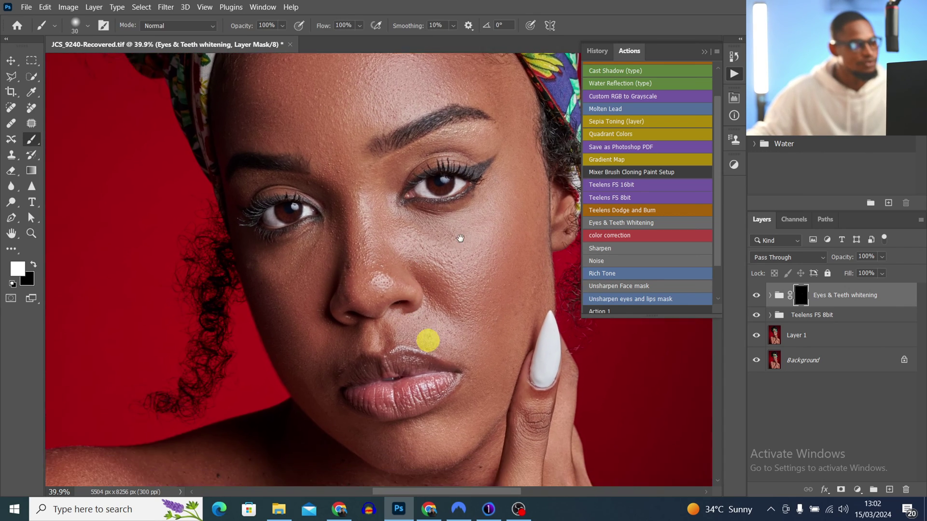
{"action": "left_click_drag", "start_coordinate": [387, 149], "coordinate": [416, 151]}
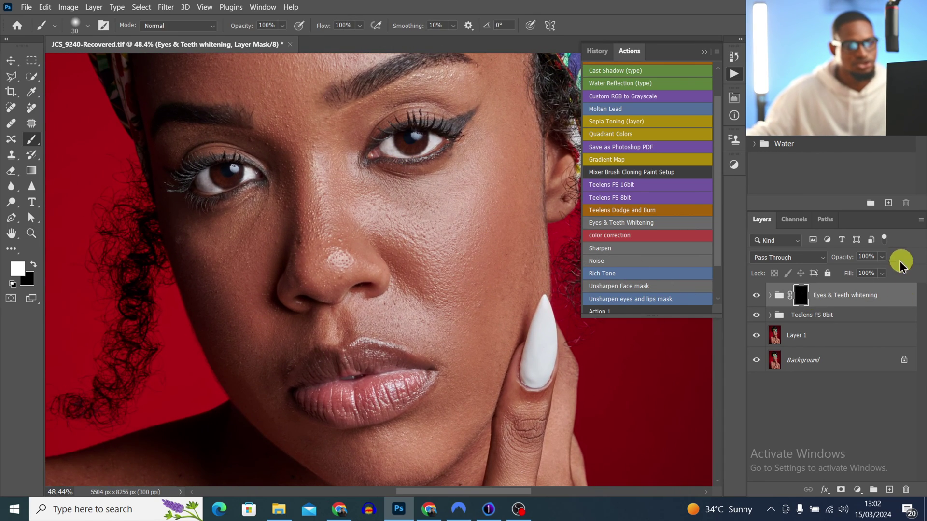
{"action": "left_click_drag", "start_coordinate": [881, 272], "coordinate": [879, 273]}
{"action": "scroll", "coordinate": [434, 217], "scroll_direction": "down", "scroll_amount": 2}
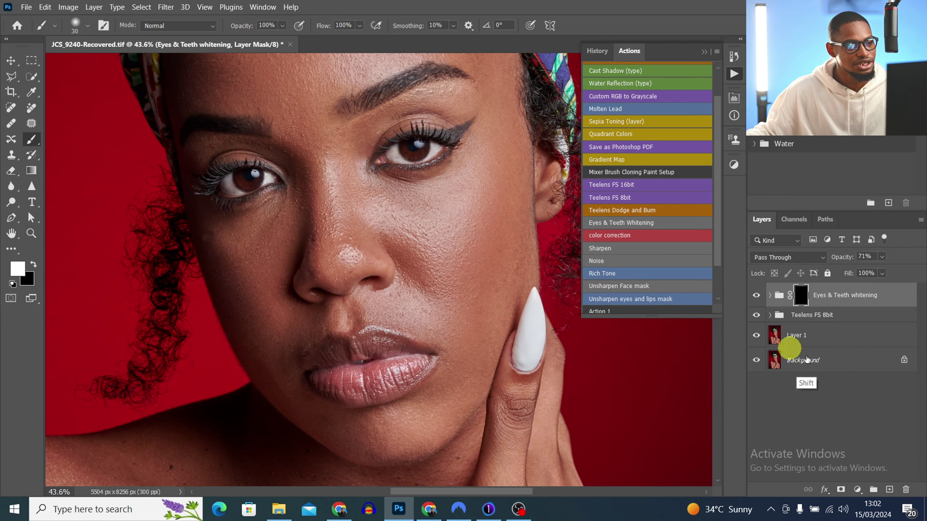
Group Eyes & Teeth whitening, Teelens FS 8bit and Layer 1, and compare the portrait with and without the group
{"action": "left_click", "coordinate": [824, 345], "text": "shift"}
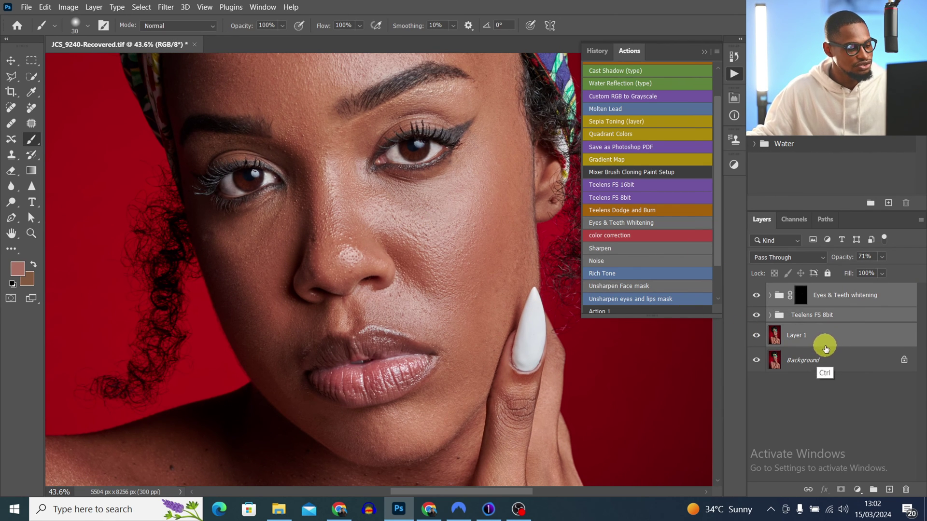
{"action": "key", "text": "ctrl+g"}
{"action": "left_click", "coordinate": [756, 290]}
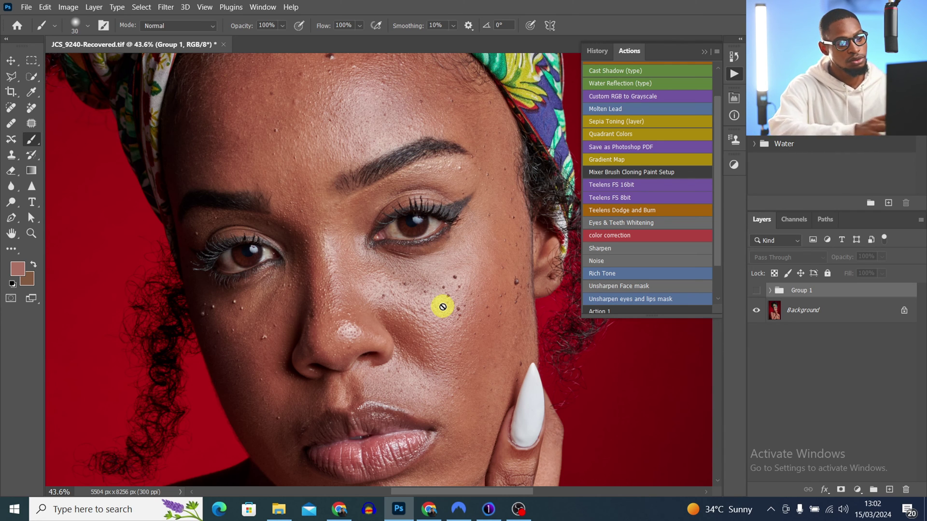
{"action": "key", "text": "ctrl+comma"}
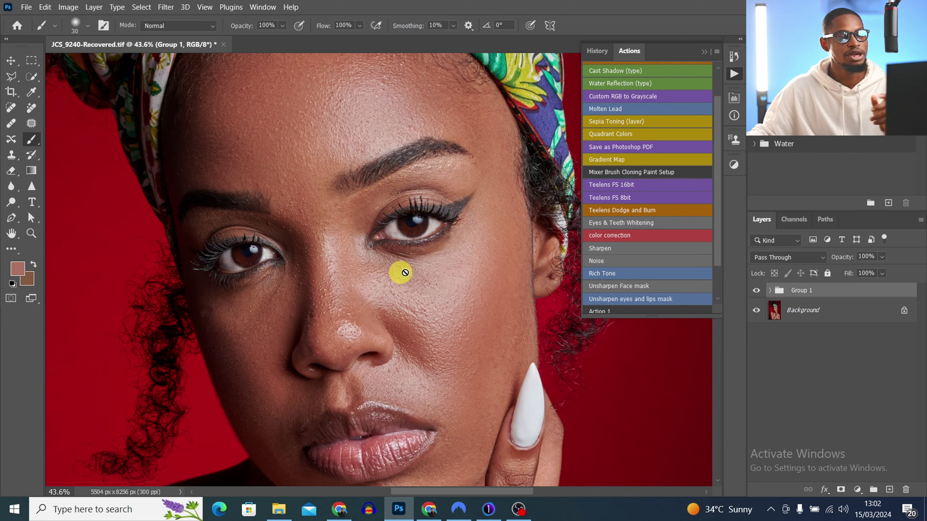
Crop the portrait to the 4 : 5 (8 : 10) ratio at full width, framing it from the hair down to the bracelet
{"action": "key", "text": "z"}
{"action": "left_click_drag", "start_coordinate": [428, 173], "coordinate": [393, 227]}
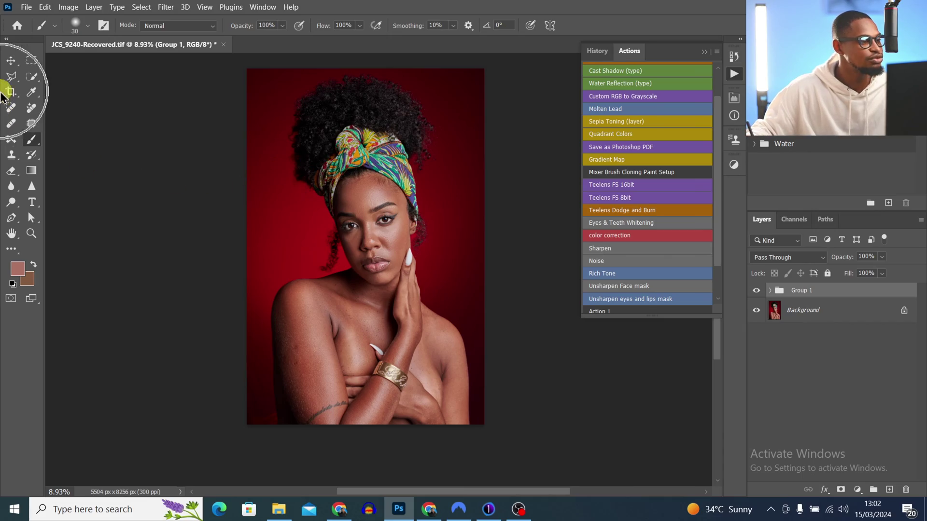
{"action": "left_click", "coordinate": [11, 94]}
{"action": "left_click", "coordinate": [93, 25]}
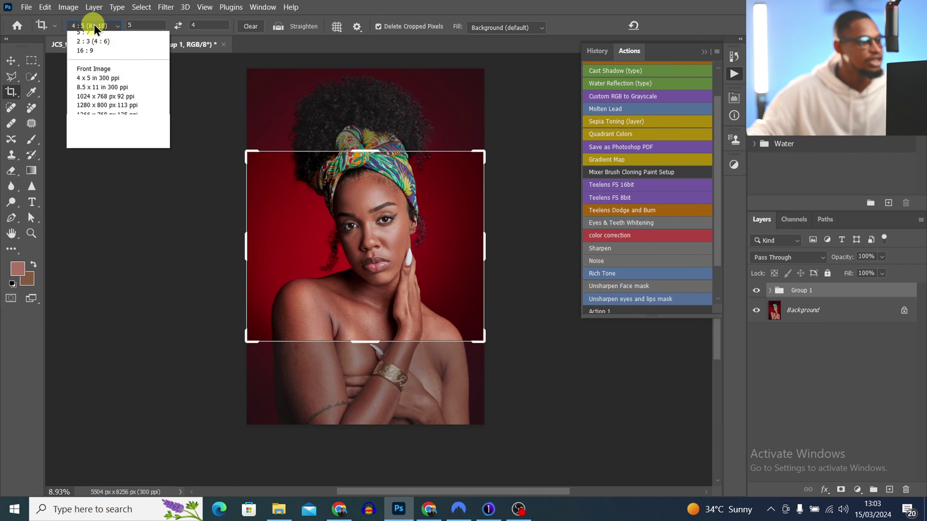
{"action": "left_click", "coordinate": [97, 86]}
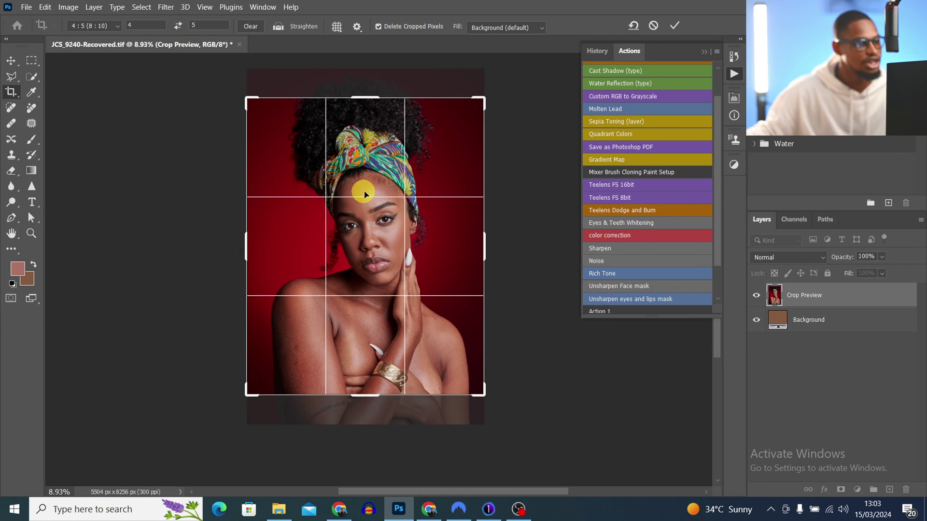
{"action": "left_click_drag", "start_coordinate": [395, 200], "coordinate": [399, 208]}
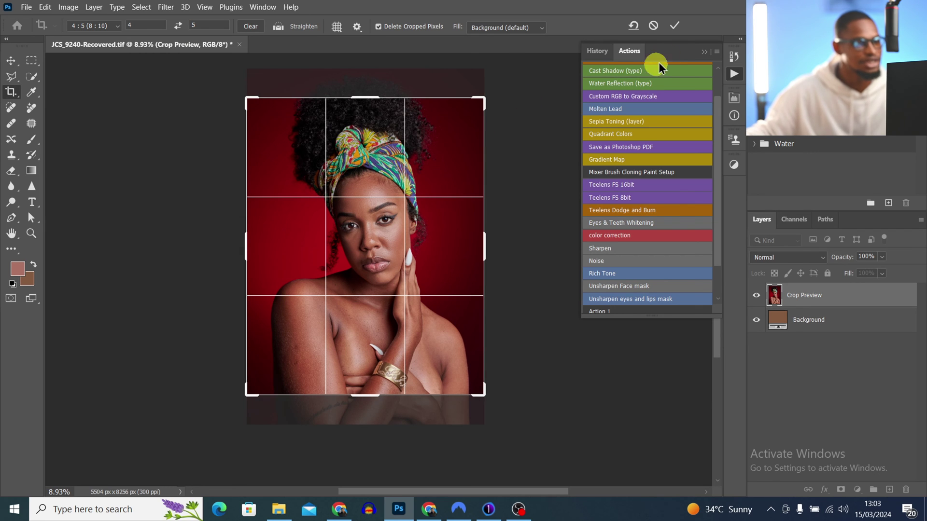
{"action": "left_click", "coordinate": [678, 25]}
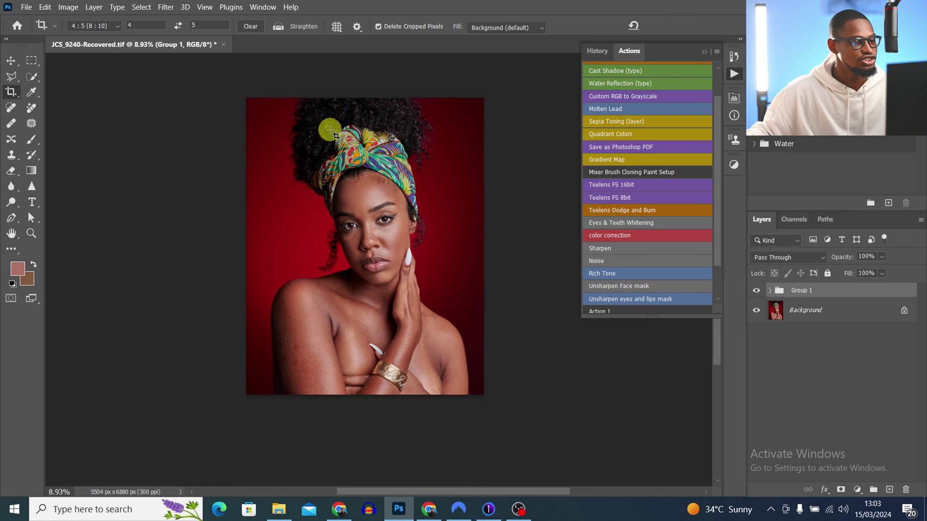
{"action": "key", "text": "z"}
{"action": "left_click_drag", "start_coordinate": [384, 223], "coordinate": [413, 219]}
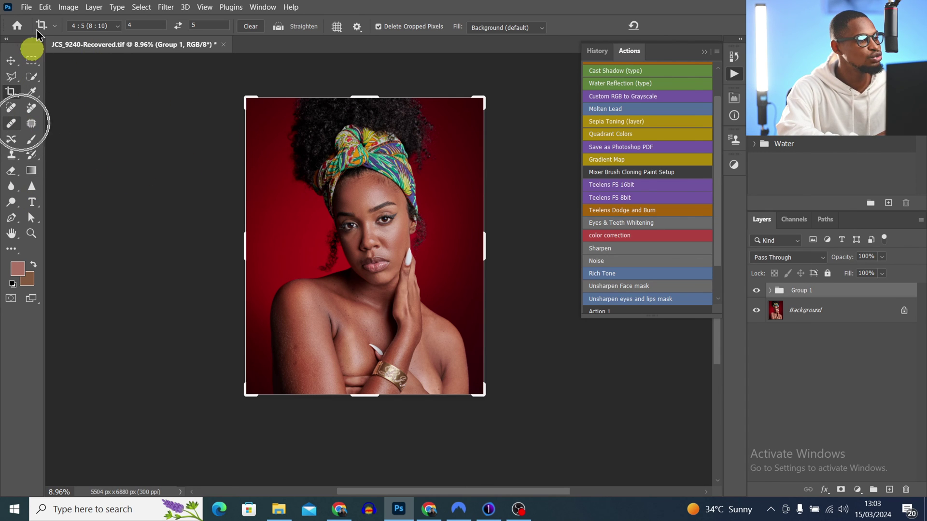
Customize the toolbar by moving the Rectangular and Elliptical Marquee tools to the extra tools
{"action": "left_click", "coordinate": [44, 8]}
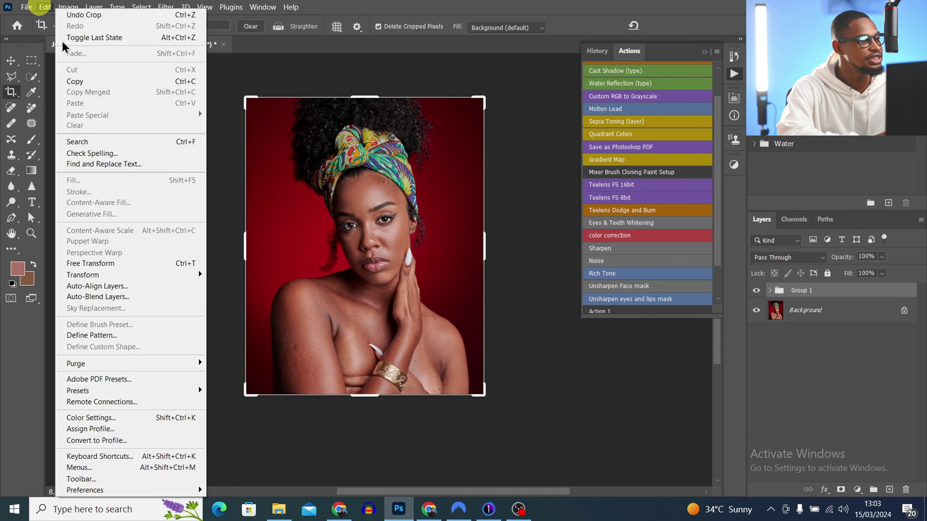
{"action": "left_click", "coordinate": [123, 483]}
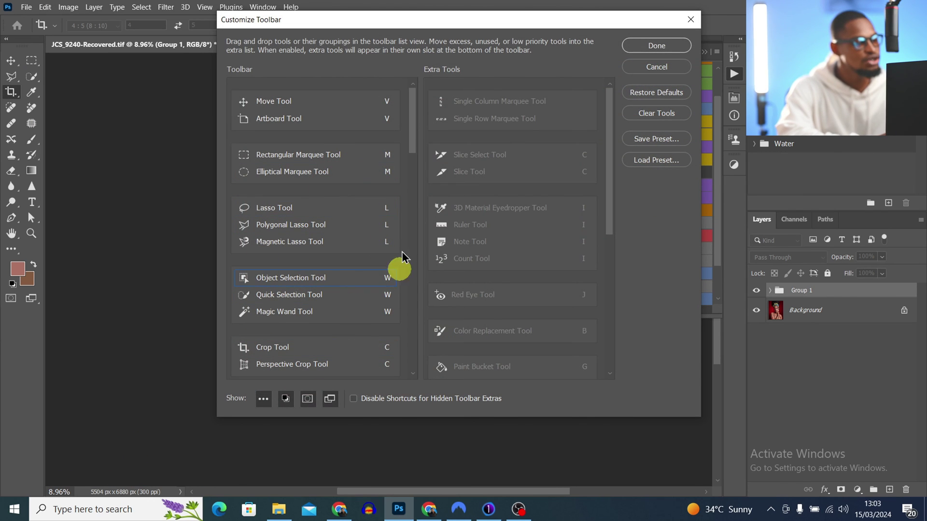
{"action": "mouse_move", "coordinate": [413, 127]}
{"action": "left_mouse_down"}
{"action": "mouse_move", "coordinate": [414, 155]}
{"action": "mouse_move", "coordinate": [413, 136]}
{"action": "left_mouse_up"}
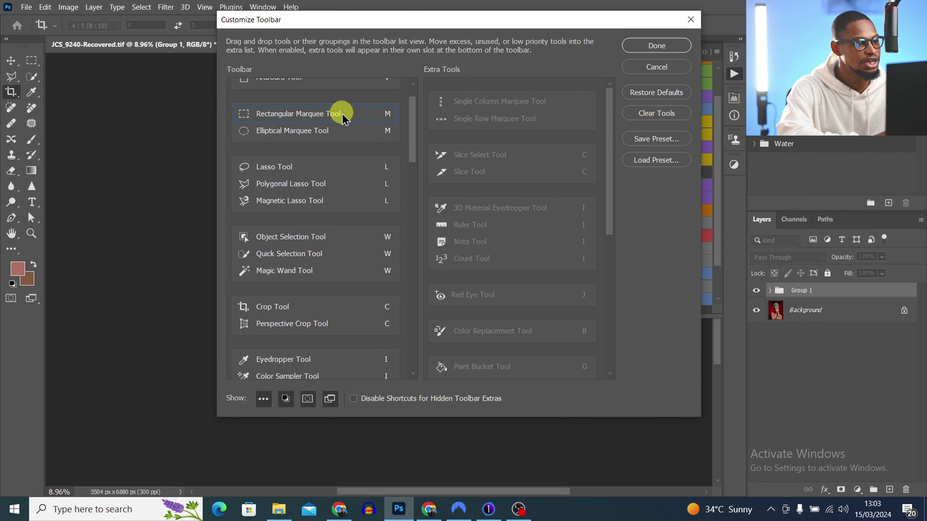
{"action": "left_click_drag", "start_coordinate": [372, 105], "coordinate": [542, 131]}
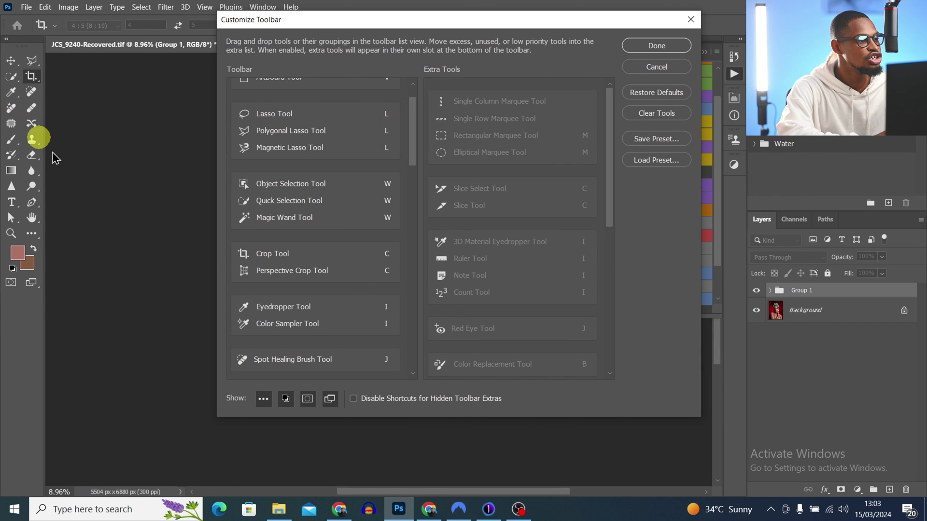
Move the Dodge, Burn and Sponge tool group to the extra tools and apply the toolbar customization
{"action": "scroll", "coordinate": [338, 296], "scroll_direction": "down", "scroll_amount": 5}
{"action": "scroll", "coordinate": [337, 297], "scroll_direction": "down", "scroll_amount": 6}
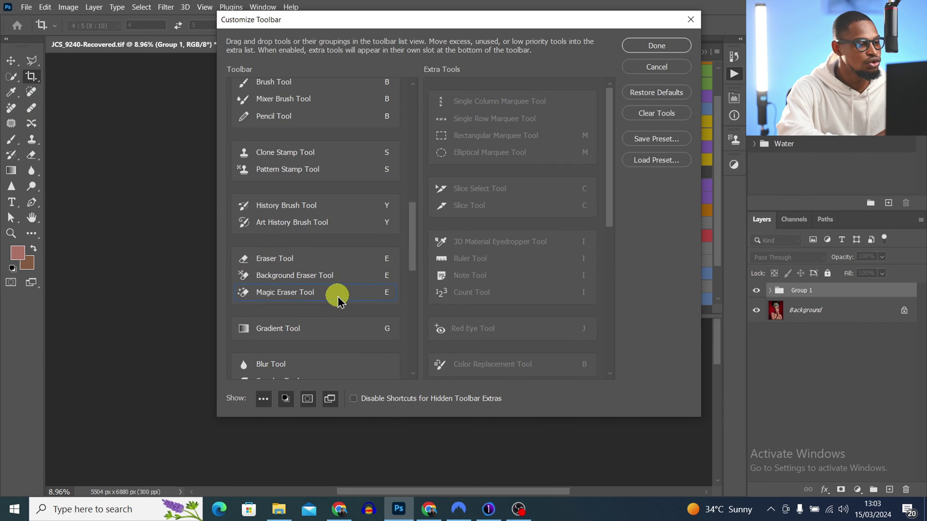
{"action": "scroll", "coordinate": [279, 319], "scroll_direction": "down", "scroll_amount": 4}
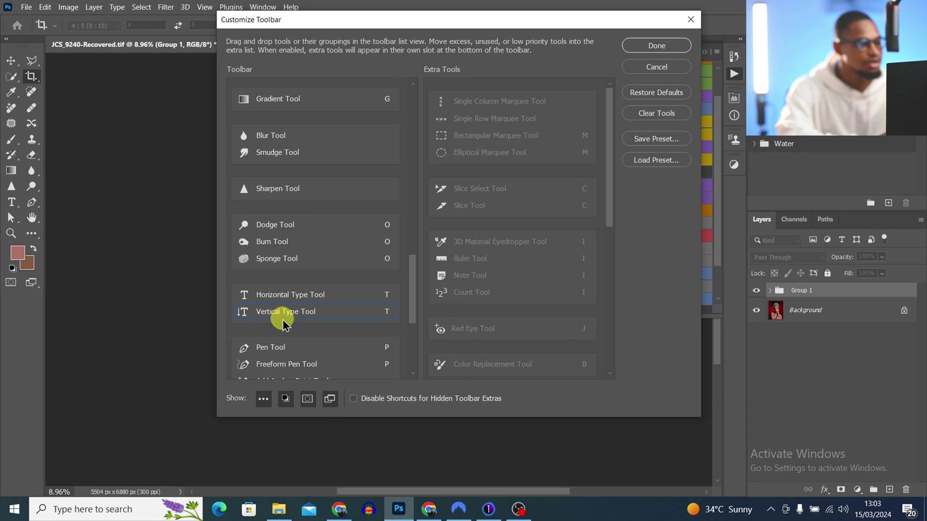
{"action": "left_click_drag", "start_coordinate": [331, 222], "coordinate": [509, 222]}
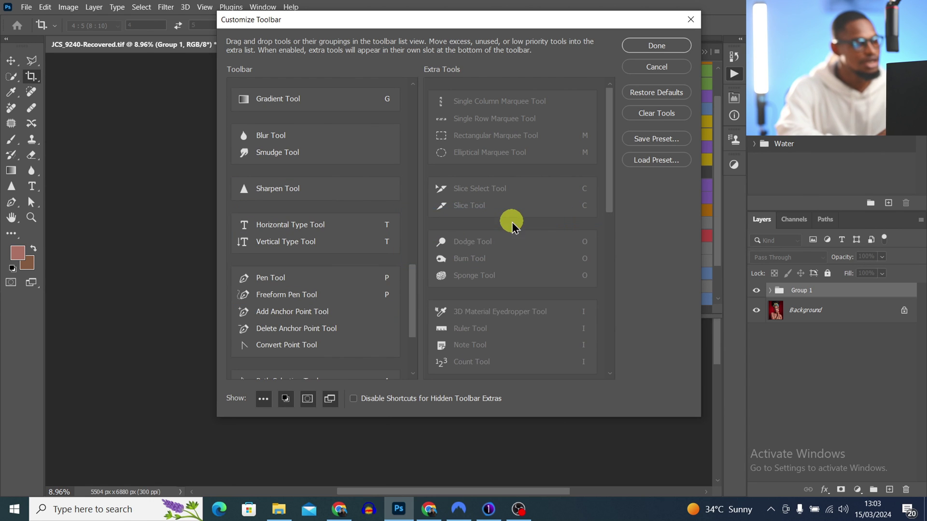
{"action": "scroll", "coordinate": [352, 201], "scroll_direction": "up", "scroll_amount": 3}
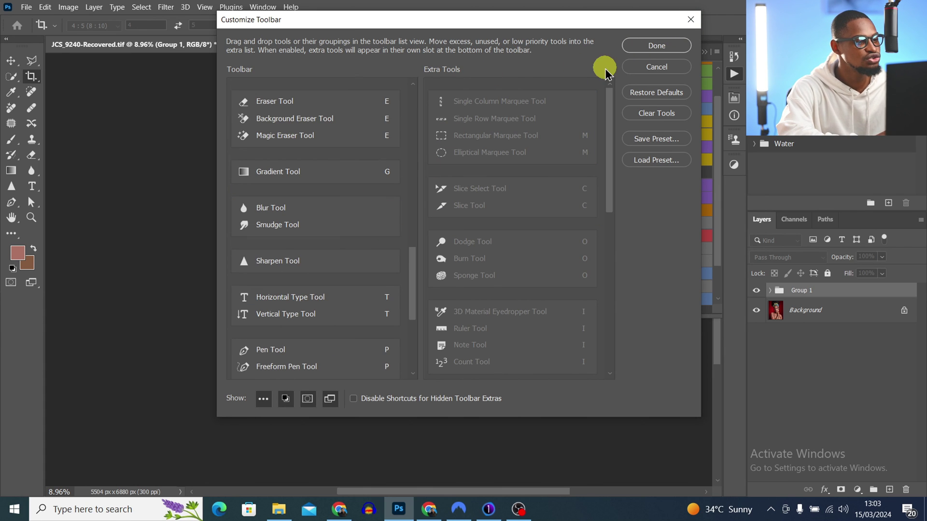
{"action": "left_click", "coordinate": [672, 47]}
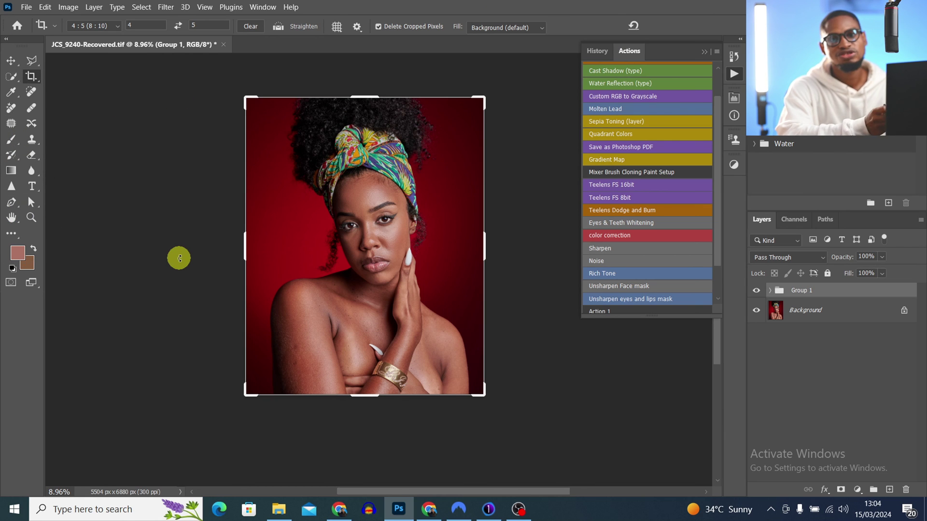
Switch from the Photography workspace to the custom Teelens workspace
{"action": "left_click", "coordinate": [262, 7]}
{"action": "mouse_move", "coordinate": [382, 30]}
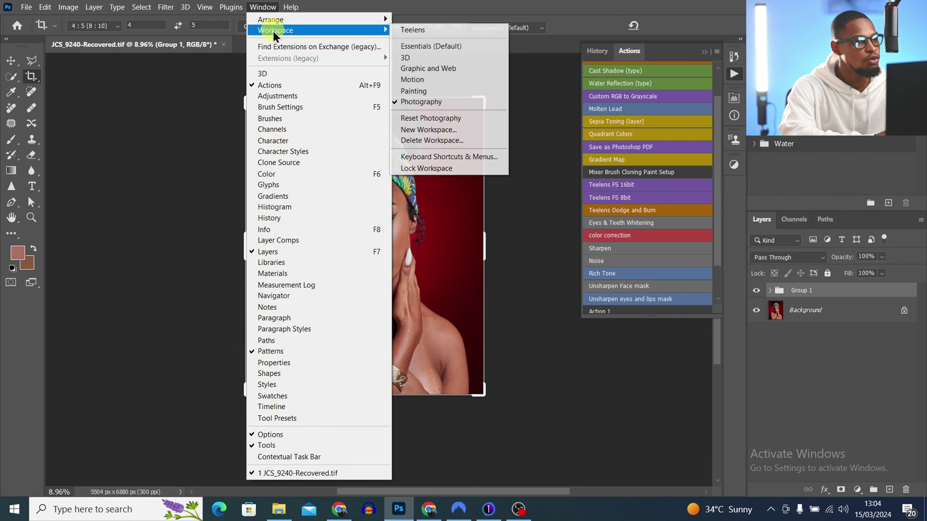
{"action": "left_click", "coordinate": [414, 30]}
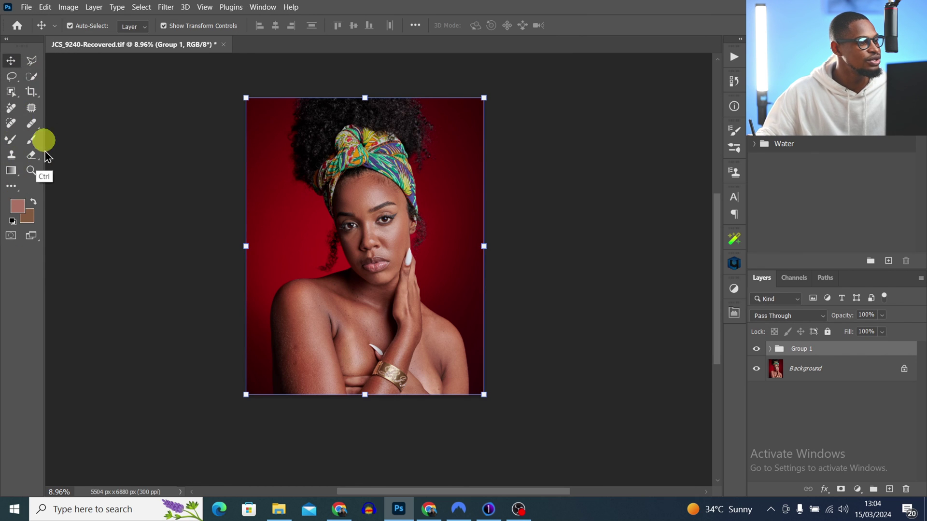
{"action": "key", "text": "ctrl"}
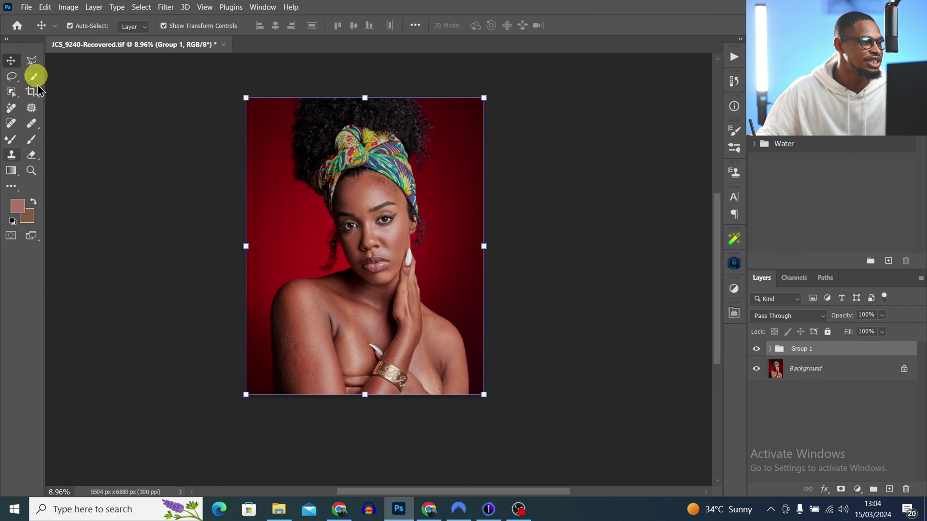
{"action": "left_click", "coordinate": [29, 124]}
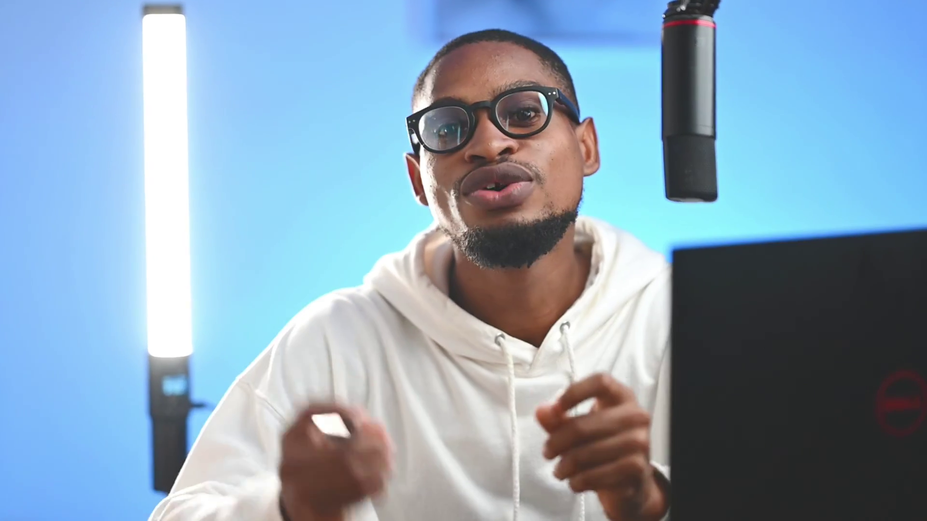